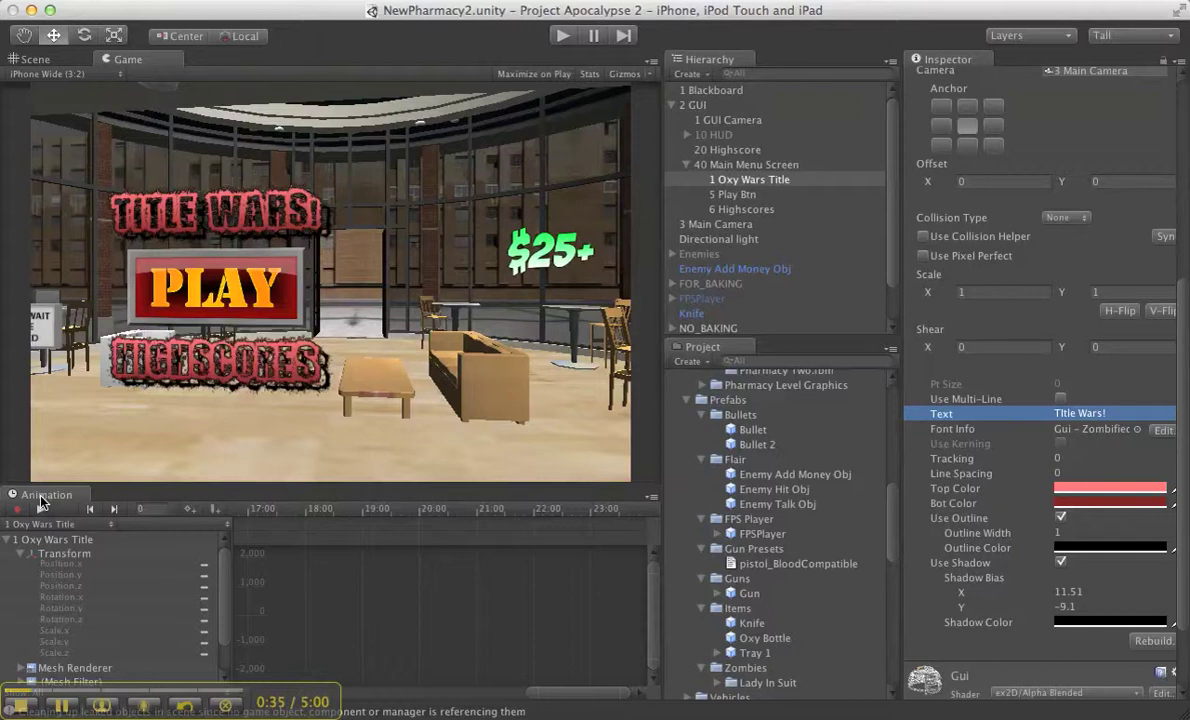
Bring up the Animation tab's options menu to see which panel types can be added.
click(651, 496)
Dismiss the Add Tab list, collapse GUI in the Hierarchy and select Main Camera.
mouse_move(683, 561)
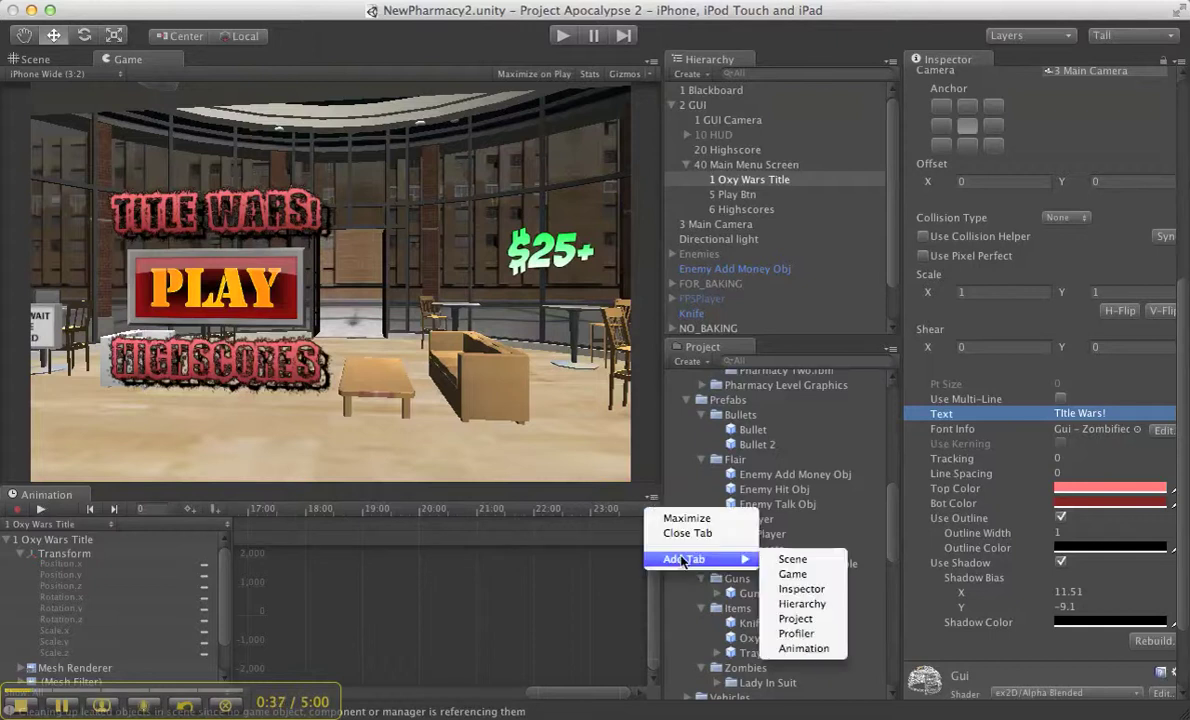
click(408, 580)
scroll(1080, 238, up, 1)
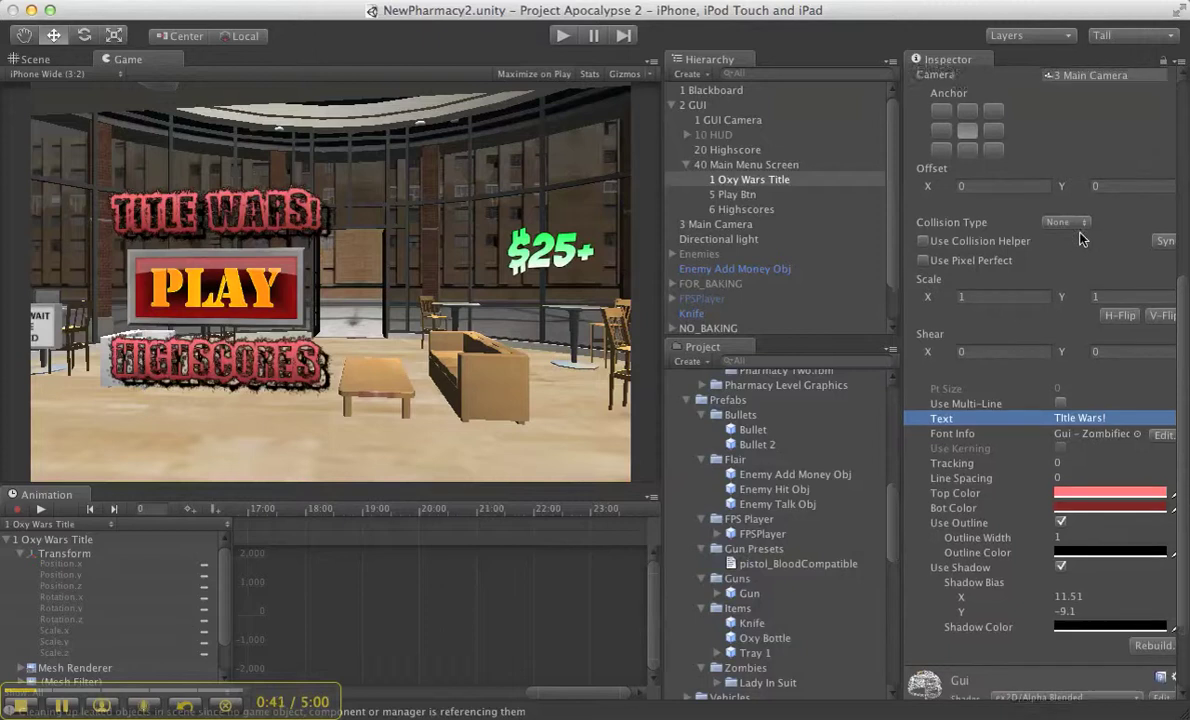
scroll(1080, 238, up, 5)
click(676, 106)
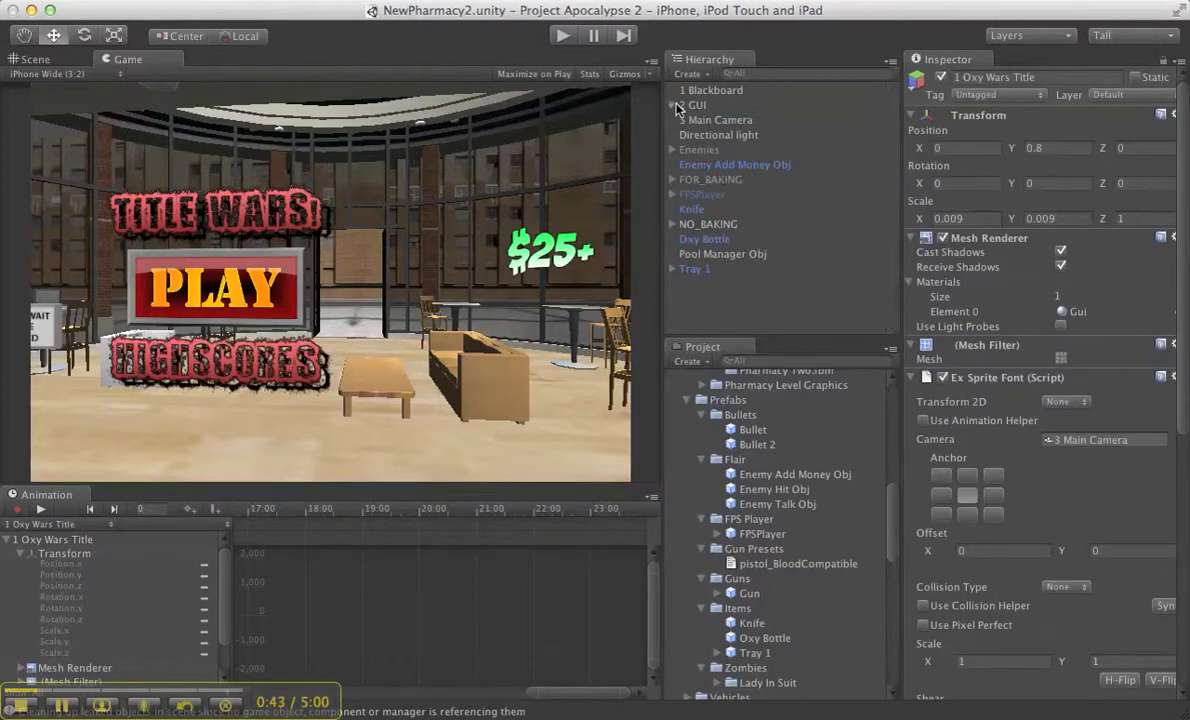
click(705, 120)
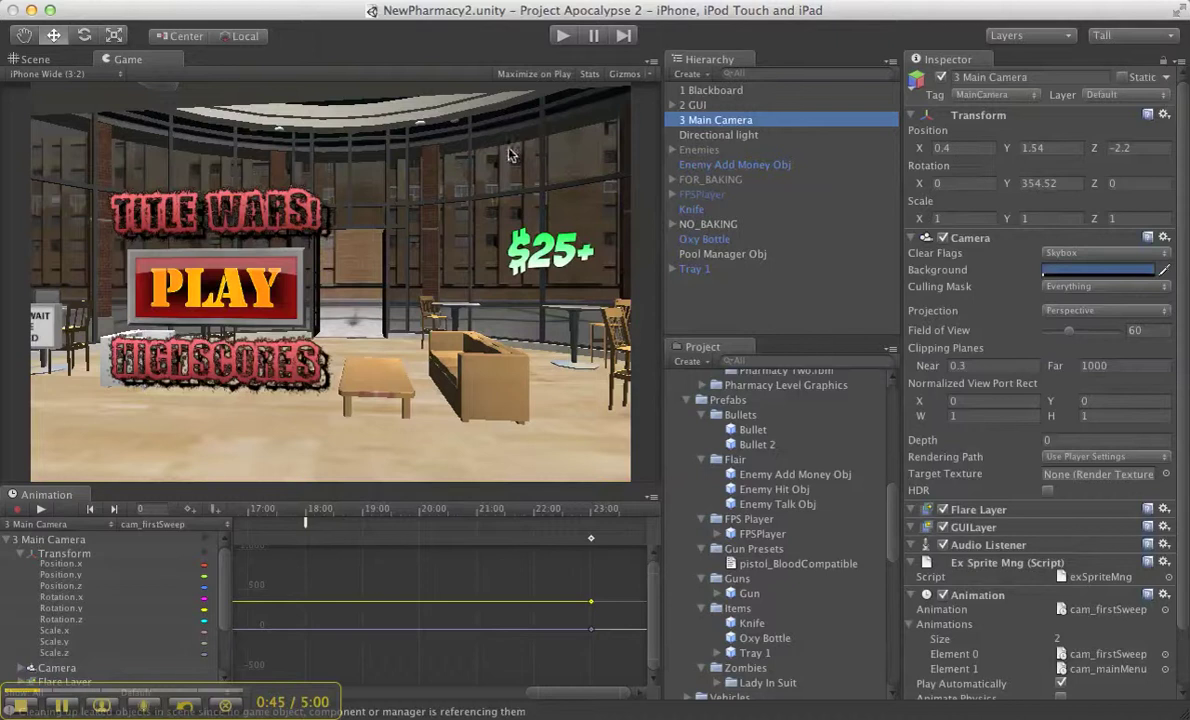
Show the Scene view zoomed out and orbited to look down on the stairs.
click(36, 59)
scroll(320, 288, down, 6)
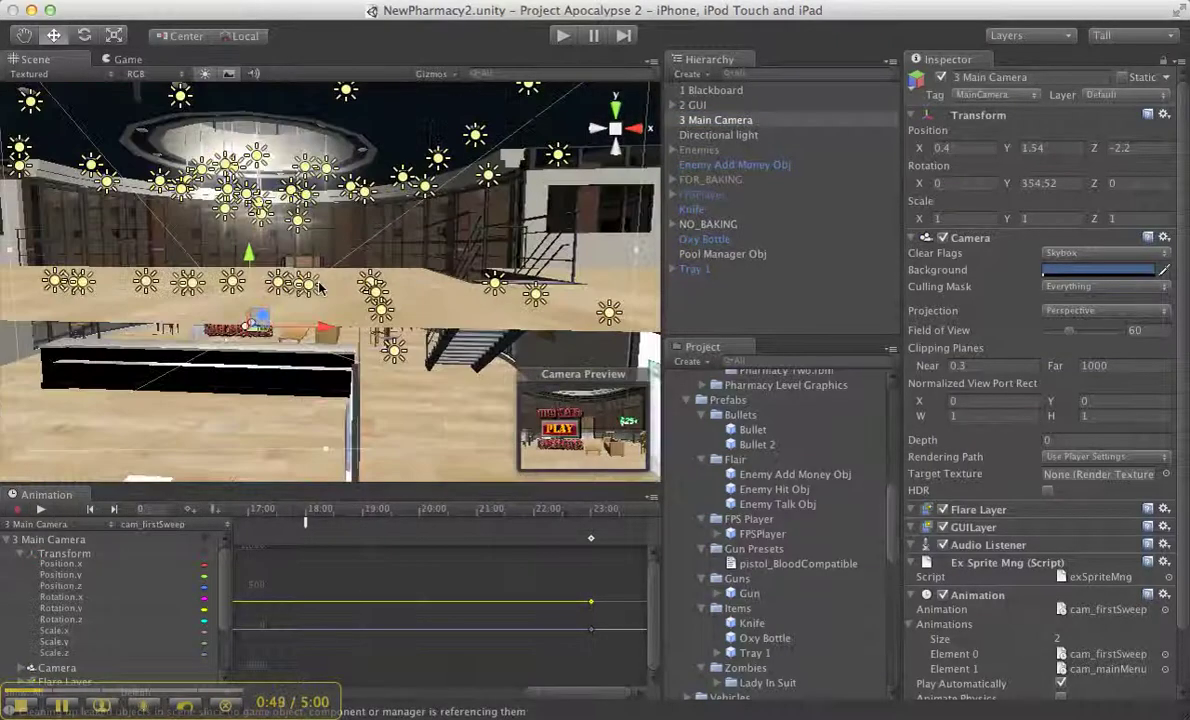
scroll(320, 288, down, 2)
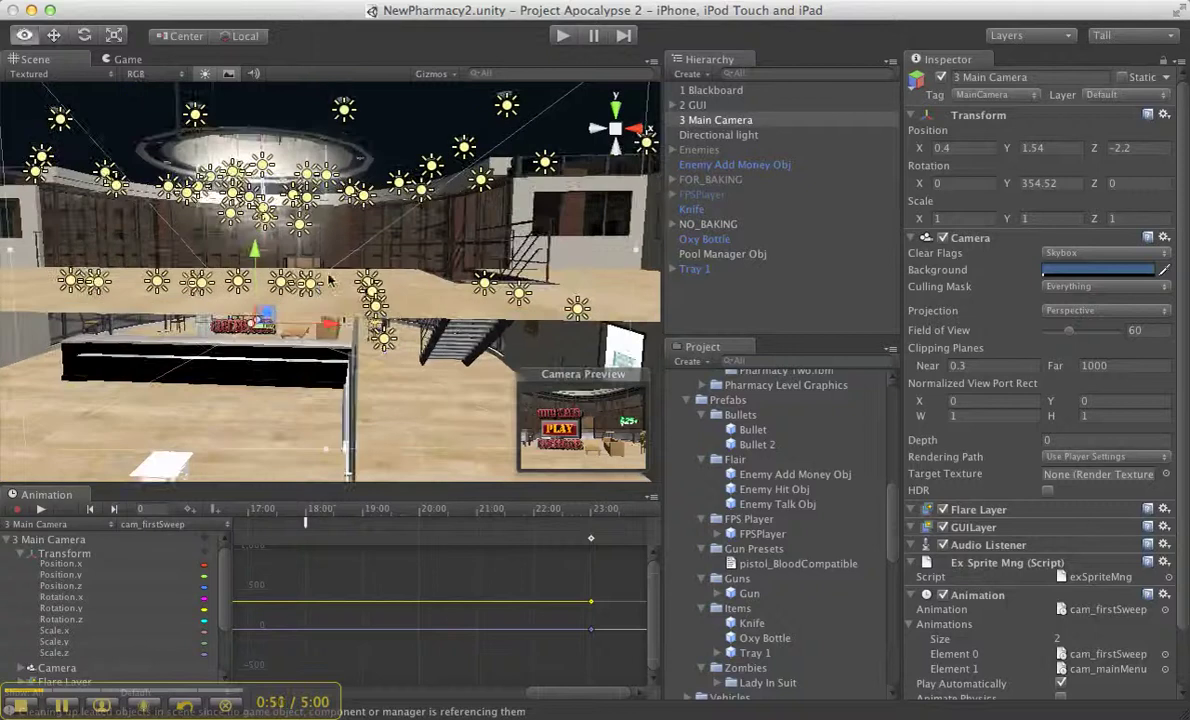
alt+drag(330, 283, 368, 287)
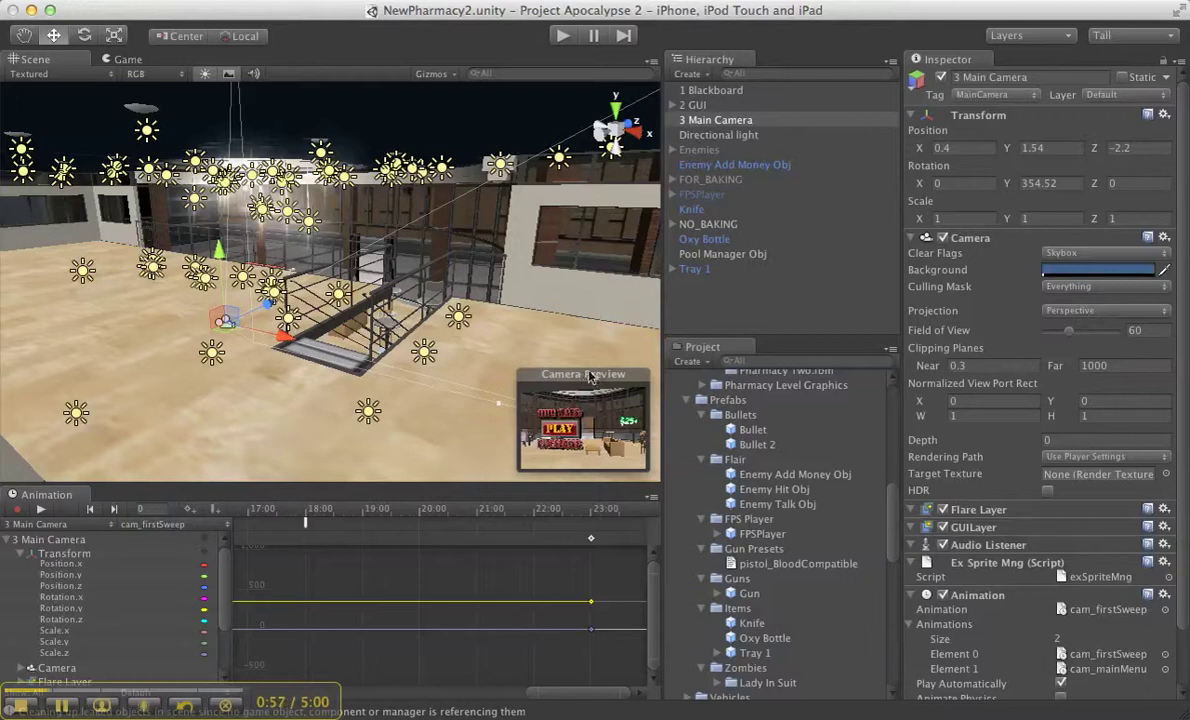
scroll(919, 440, down, 3)
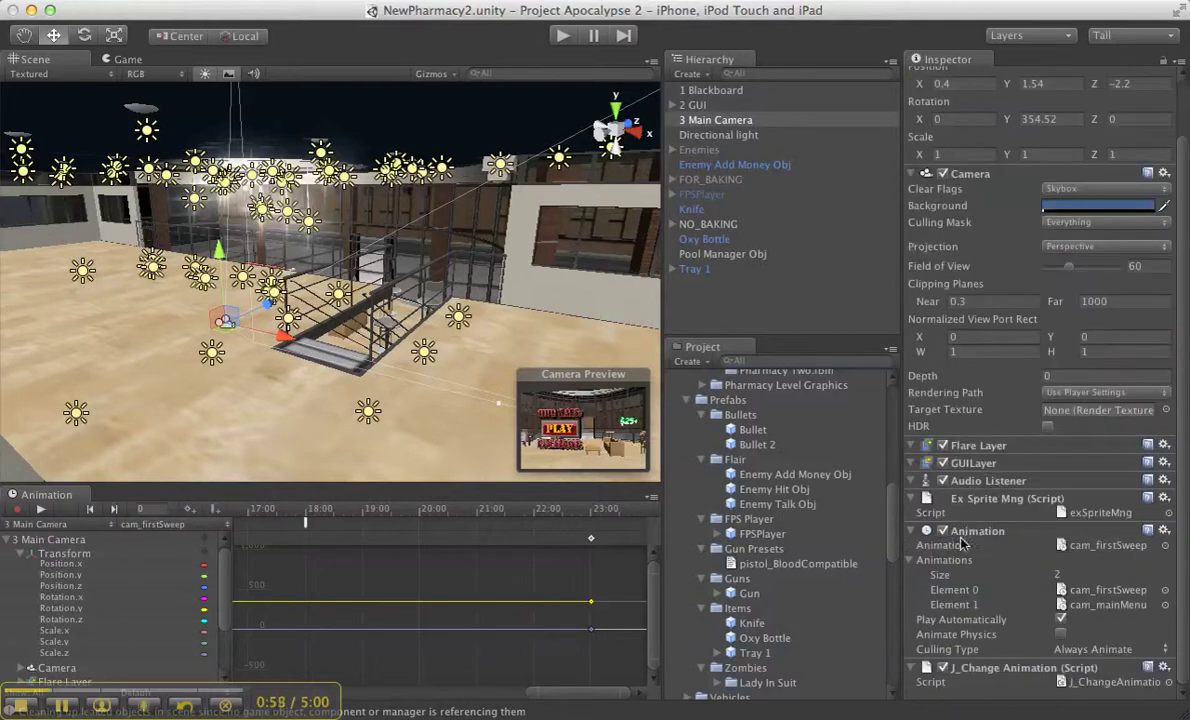
Expand the camera's Animation component to list the cam_firstSweep and cam_mainMenu clips.
click(910, 530)
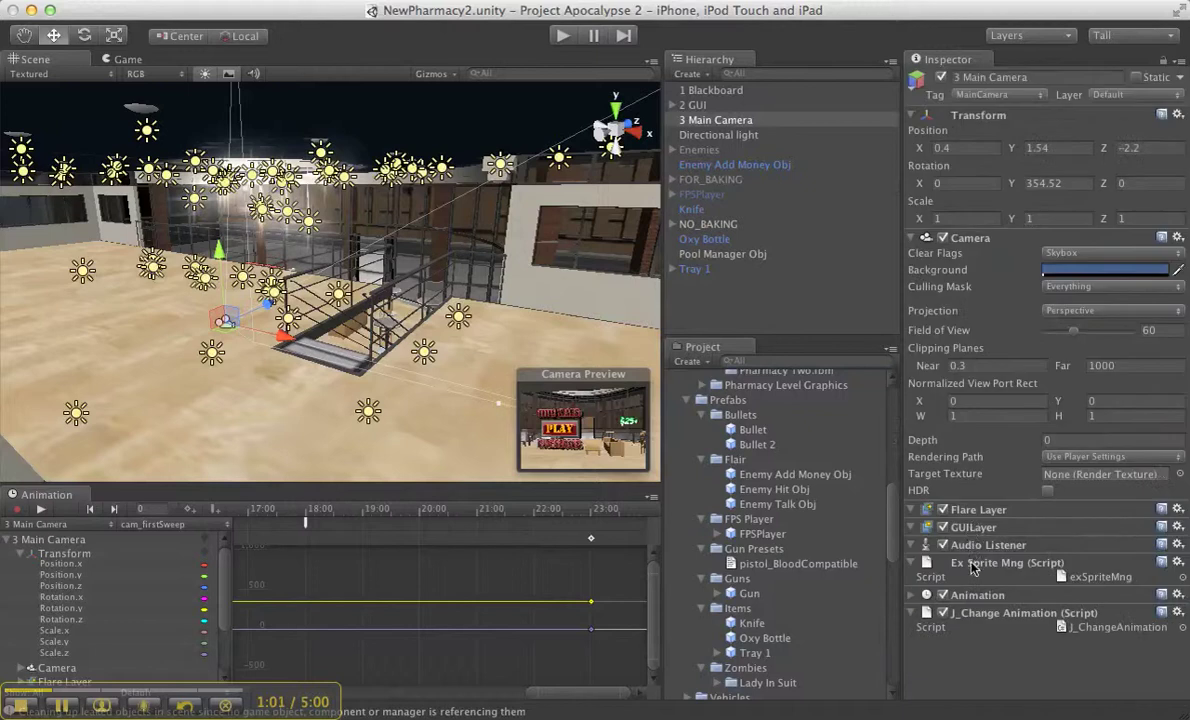
click(912, 594)
scroll(1027, 597, down, 3)
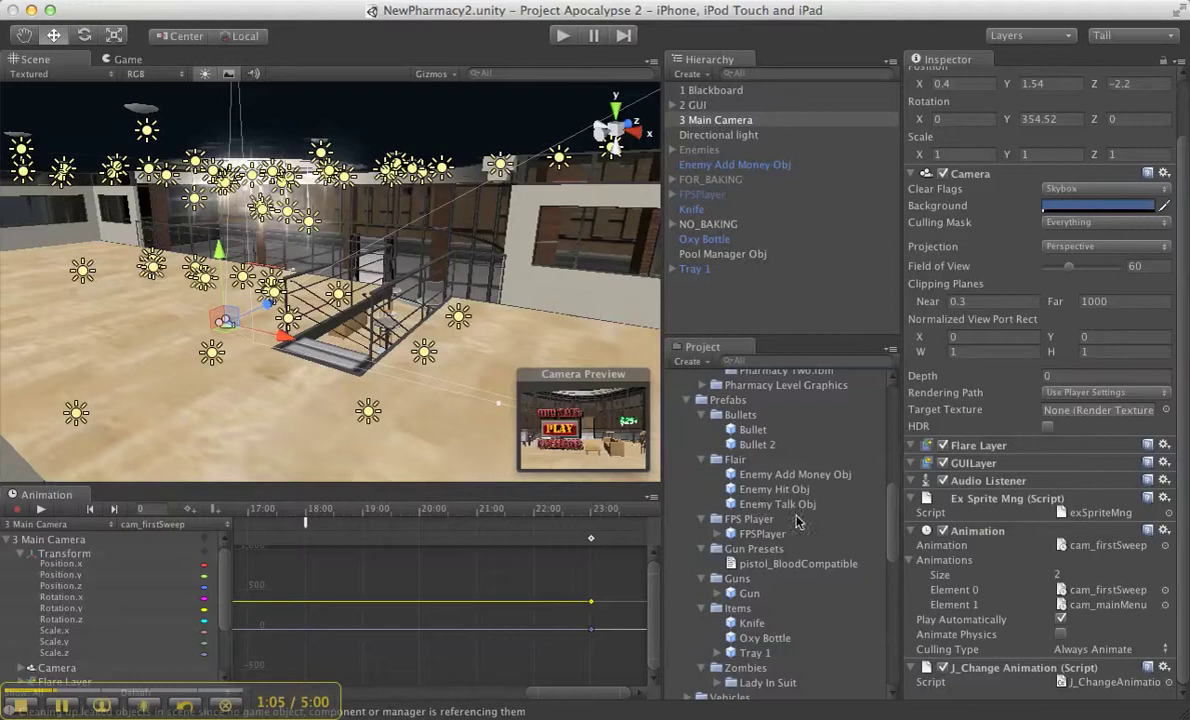
scroll(790, 515, up, 10)
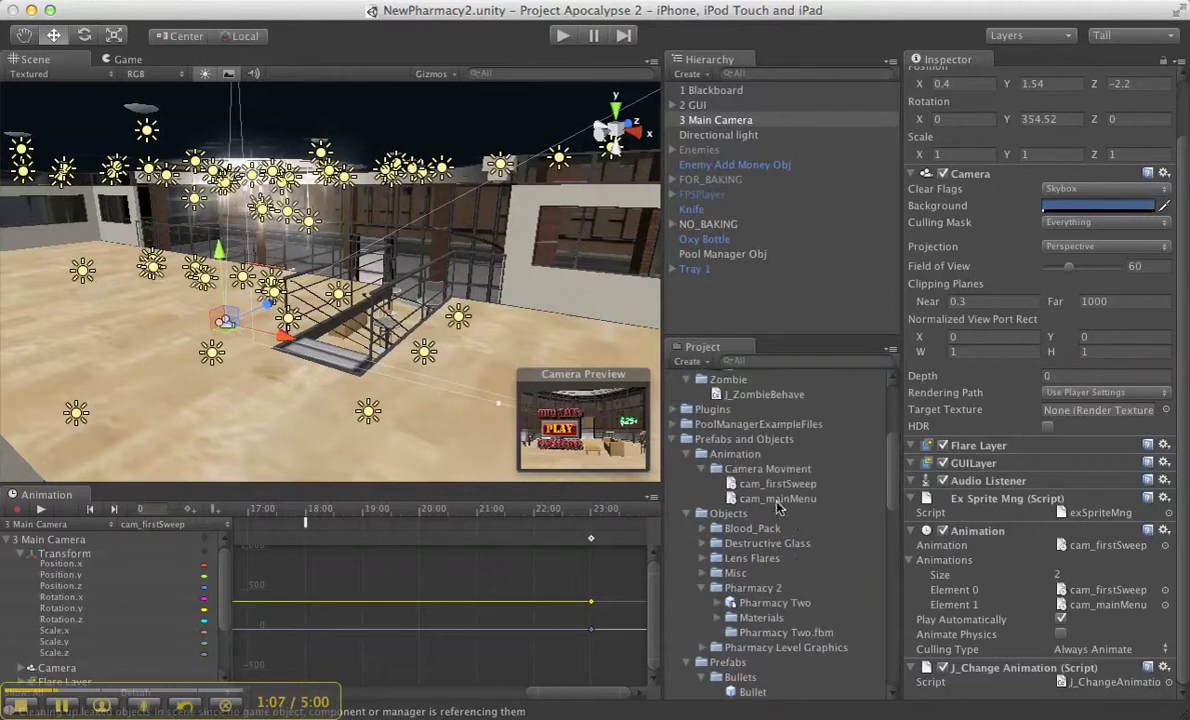
click(765, 469)
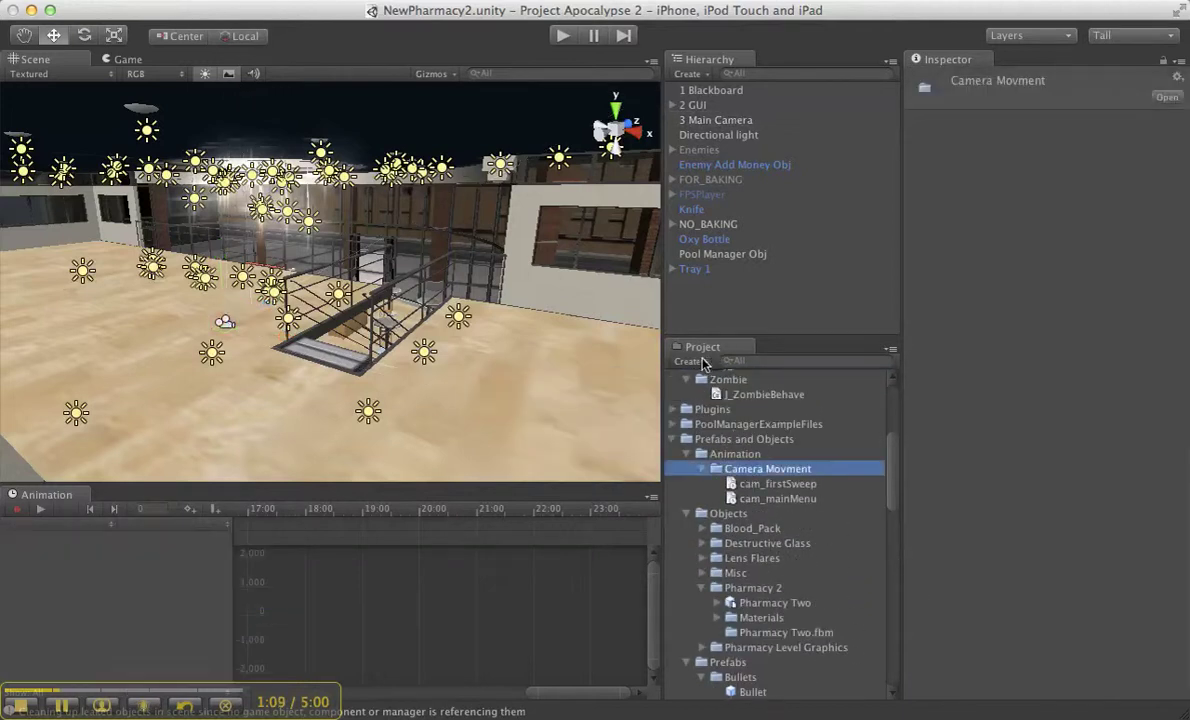
click(703, 363)
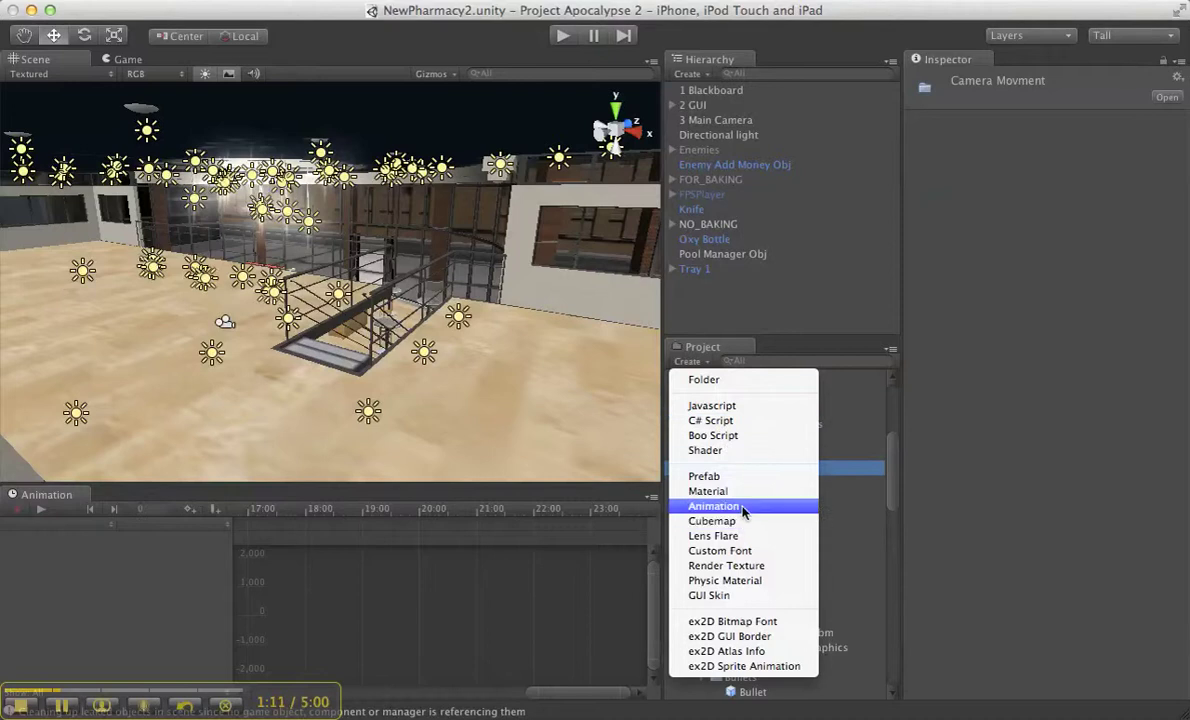
click(862, 496)
click(790, 484)
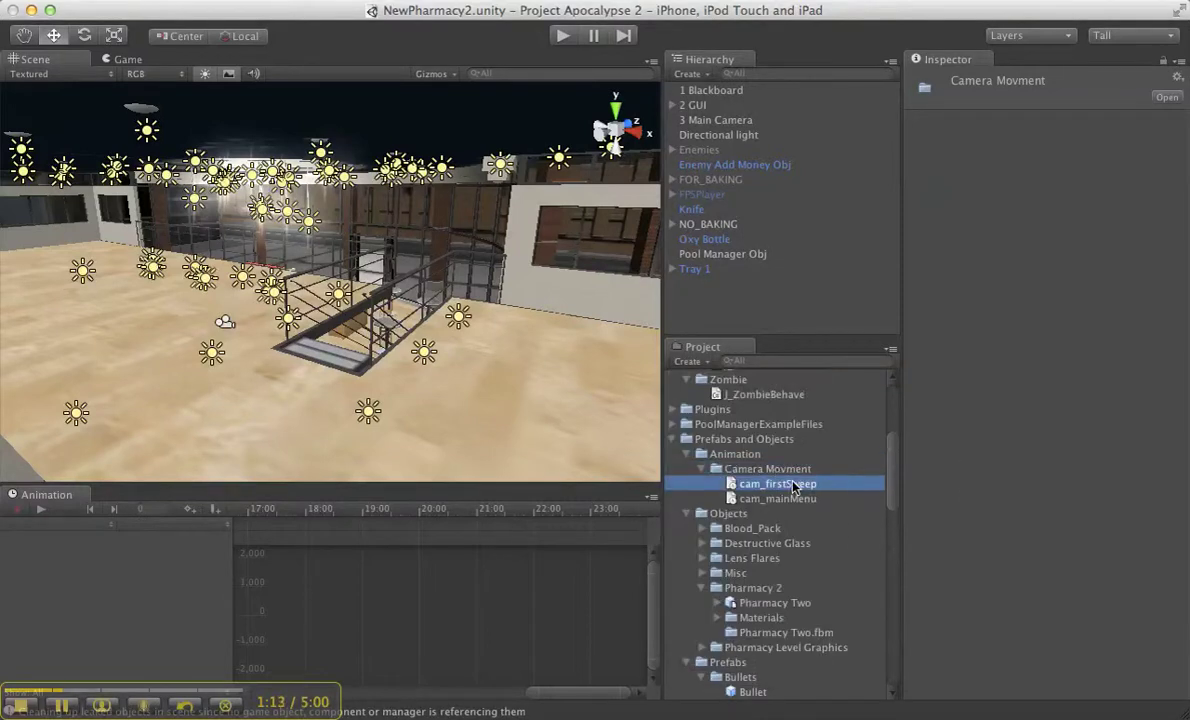
key(Down)
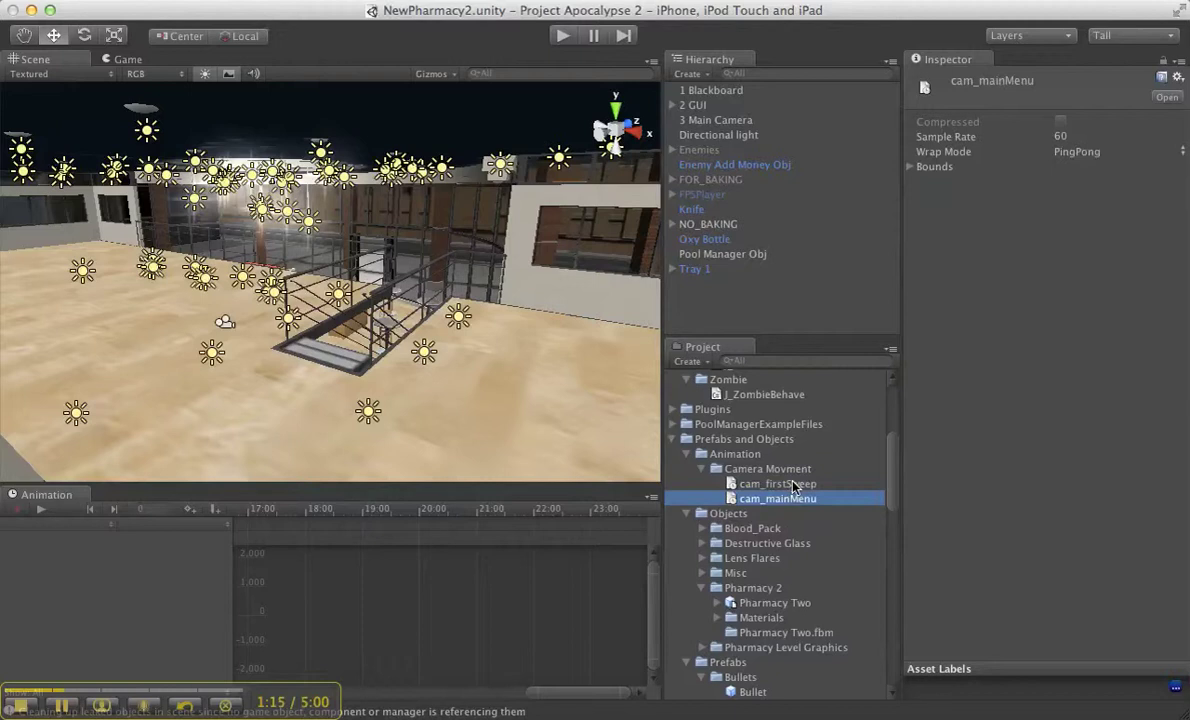
click(717, 121)
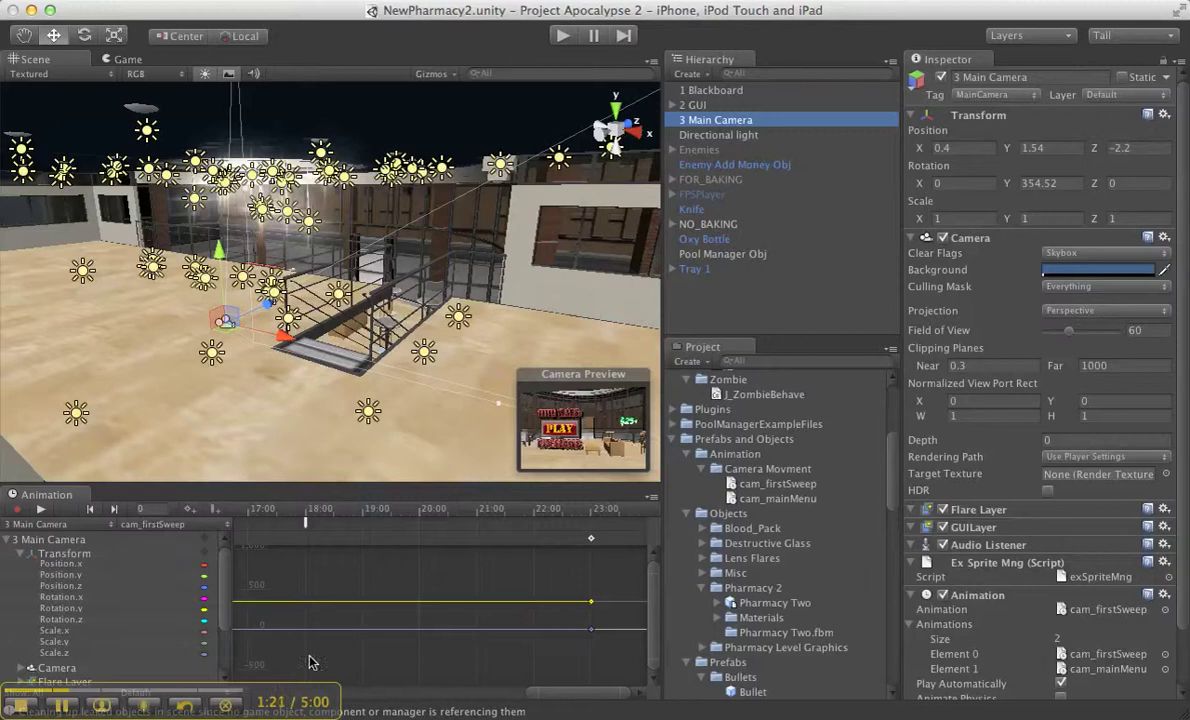
Fit 0:00–25:00 of cam_firstSweep in the timeline and preview the camera around 5 and 10 seconds.
drag(531, 697, 276, 703)
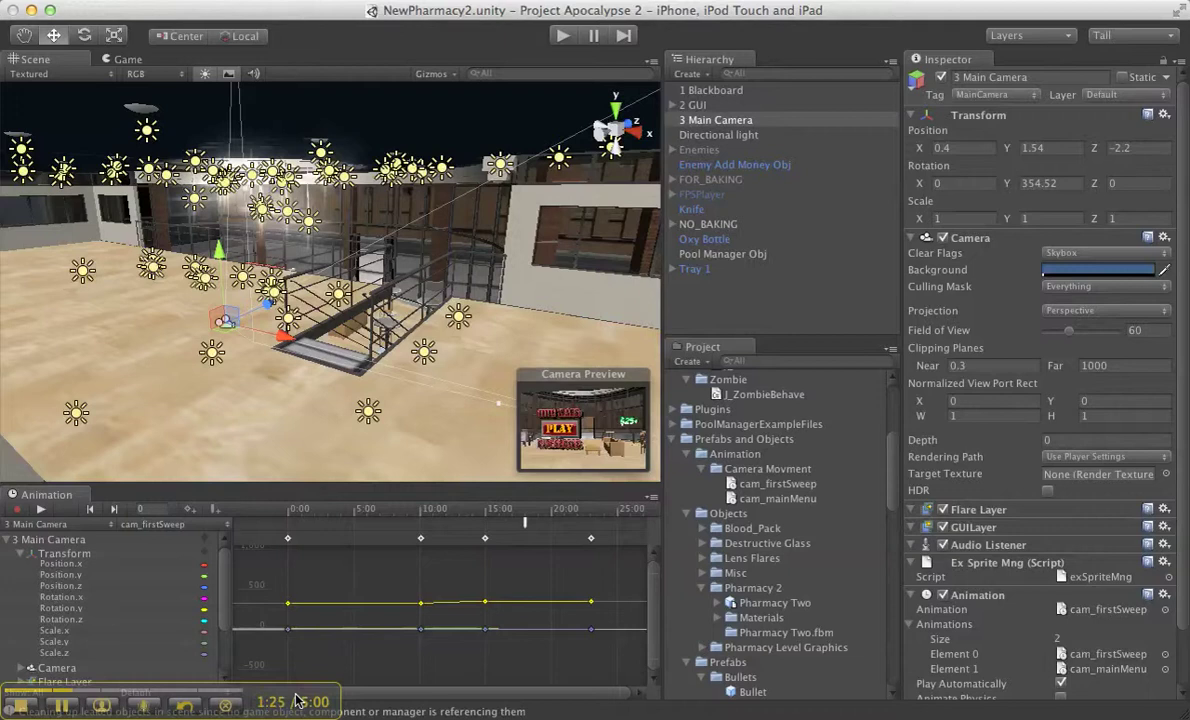
click(326, 510)
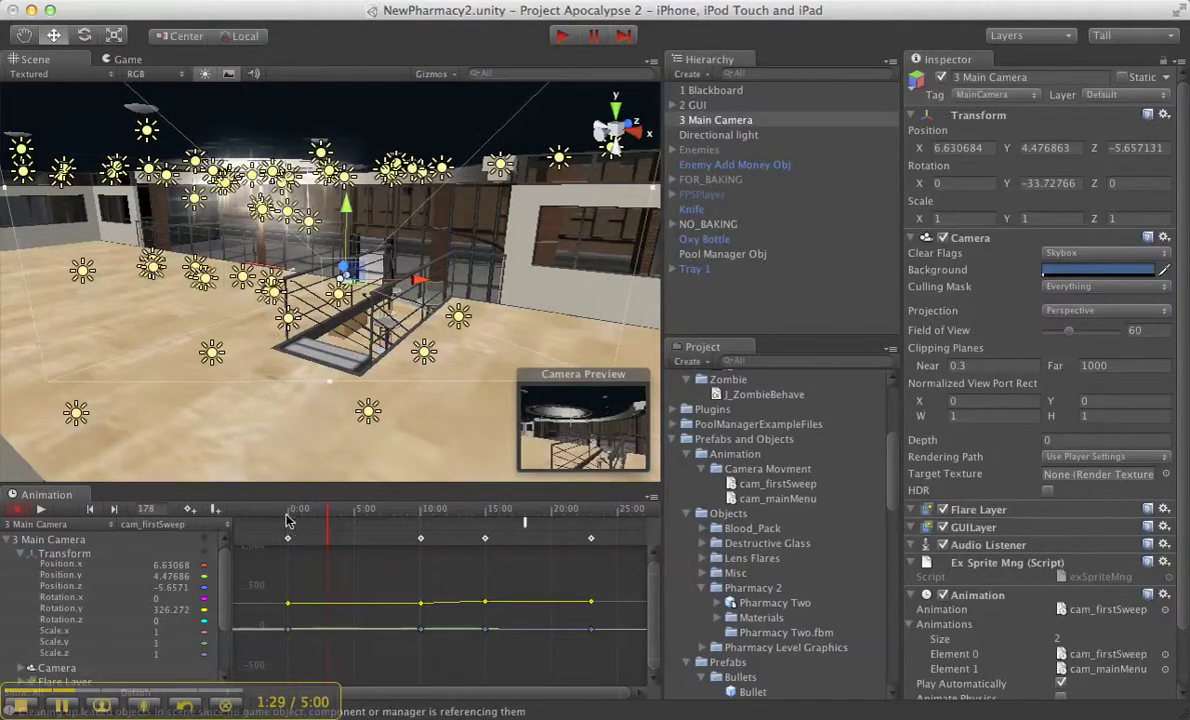
drag(330, 515, 401, 518)
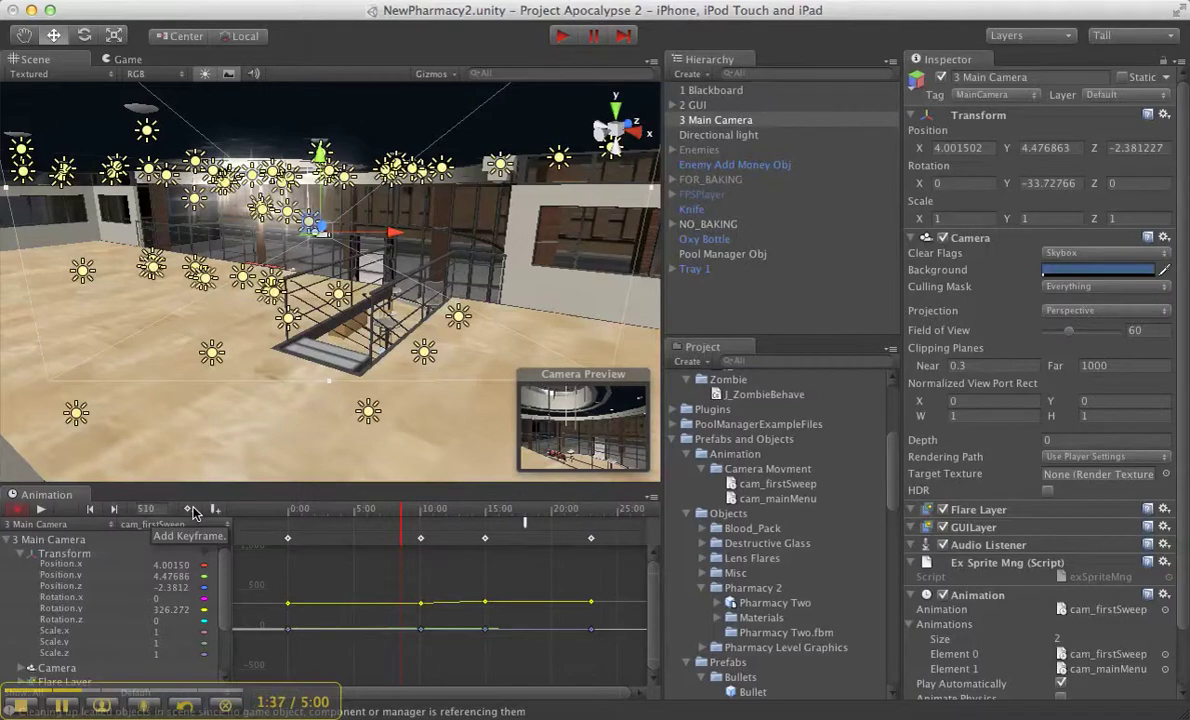
drag(401, 518, 453, 518)
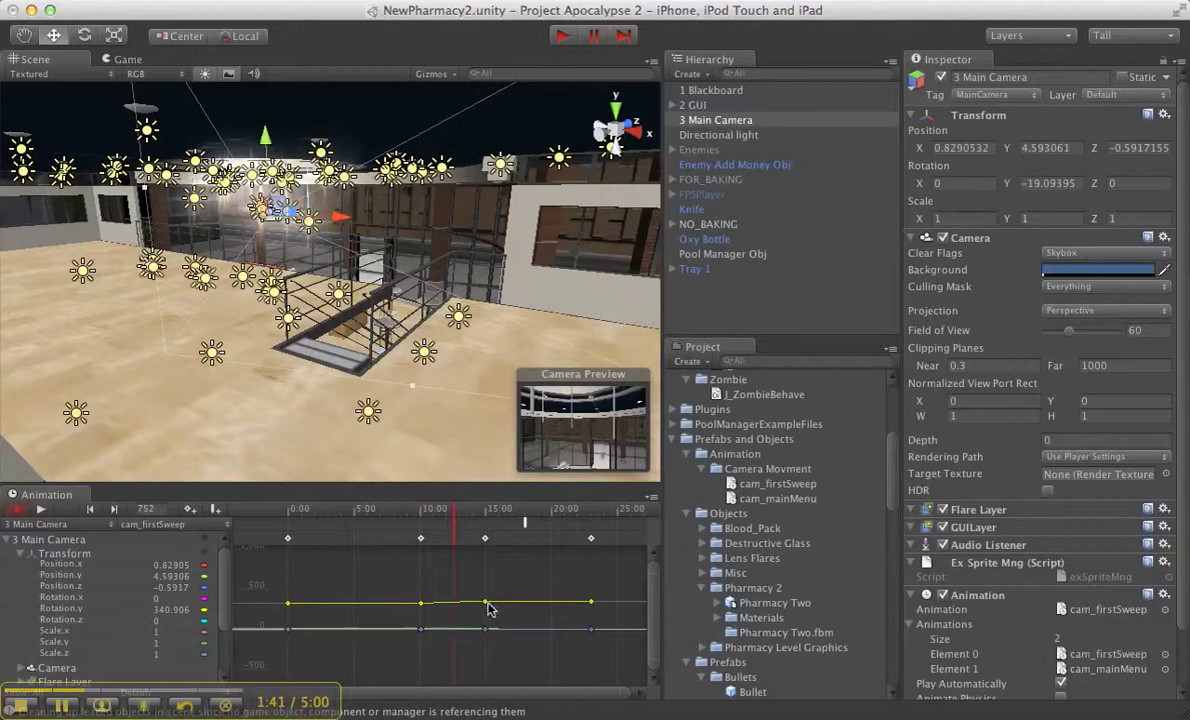
drag(453, 518, 432, 518)
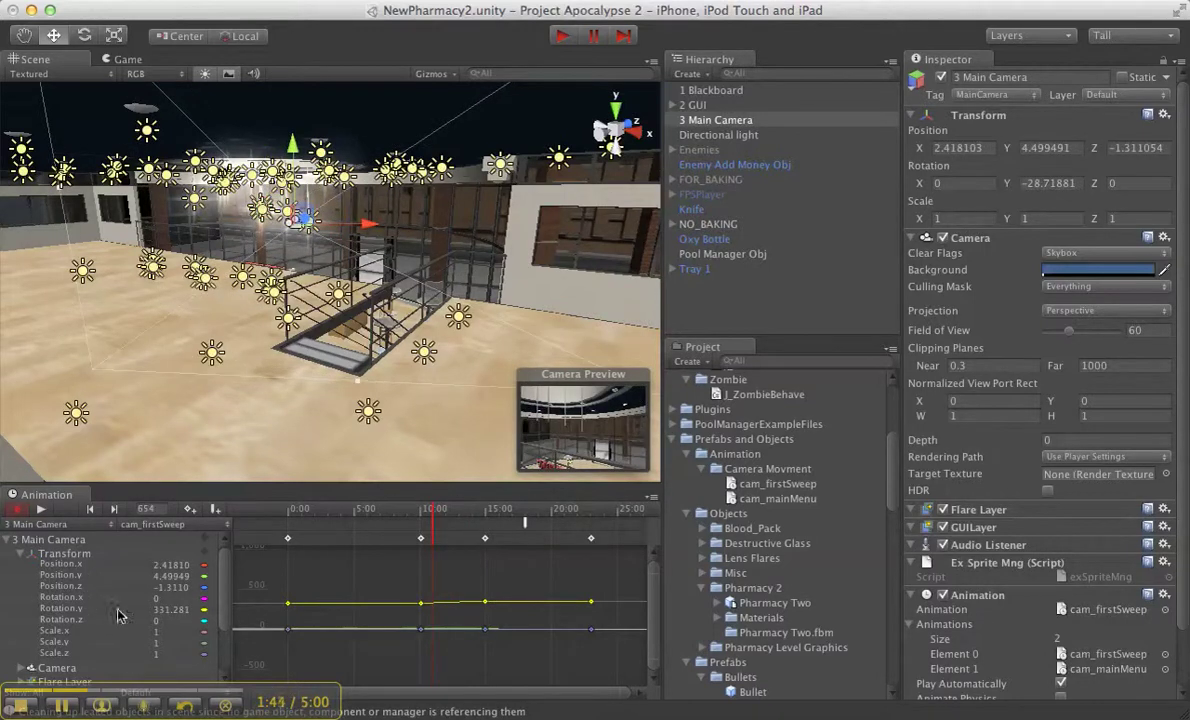
Show then hide the J_Change Animation Enabled track, and set the playhead at the 16-second cross-fade event.
scroll(228, 581, down, 4)
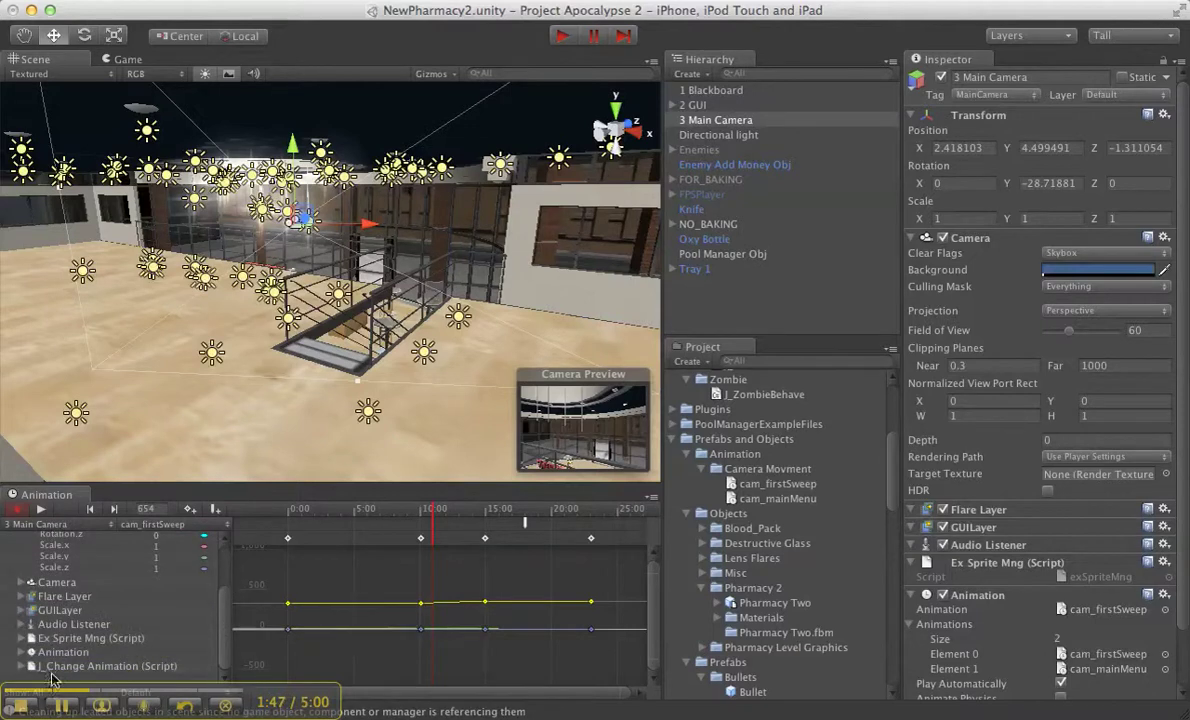
click(20, 666)
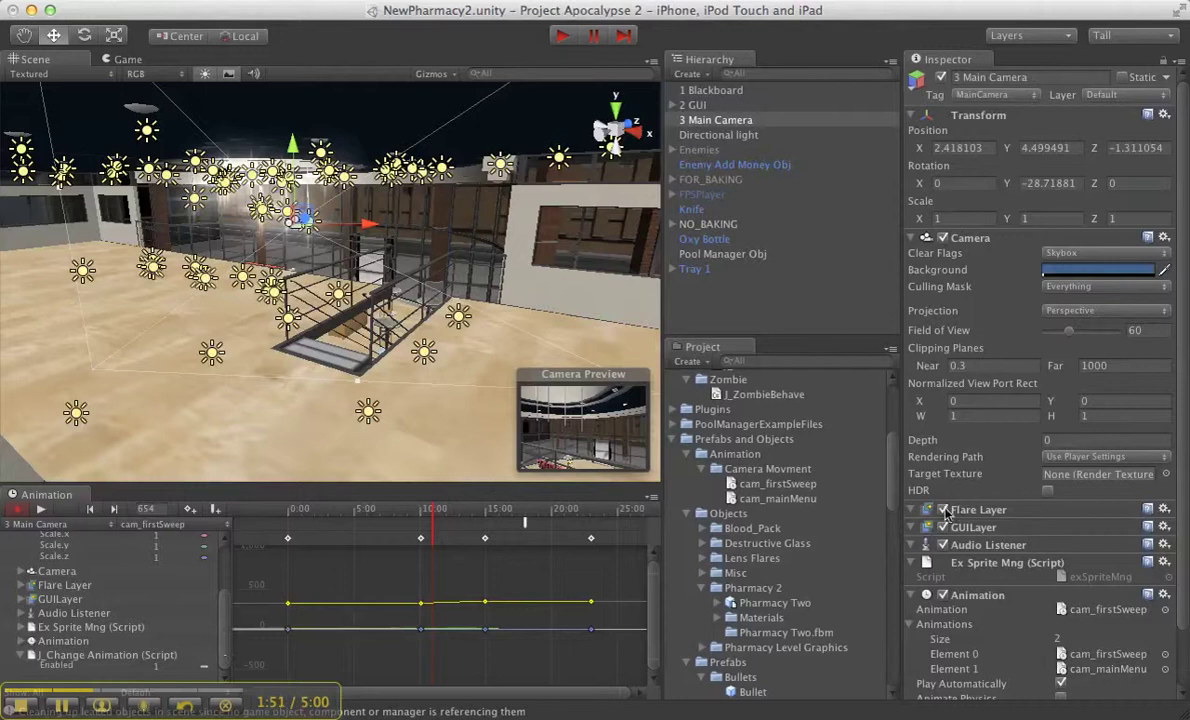
scroll(1005, 594, down, 2)
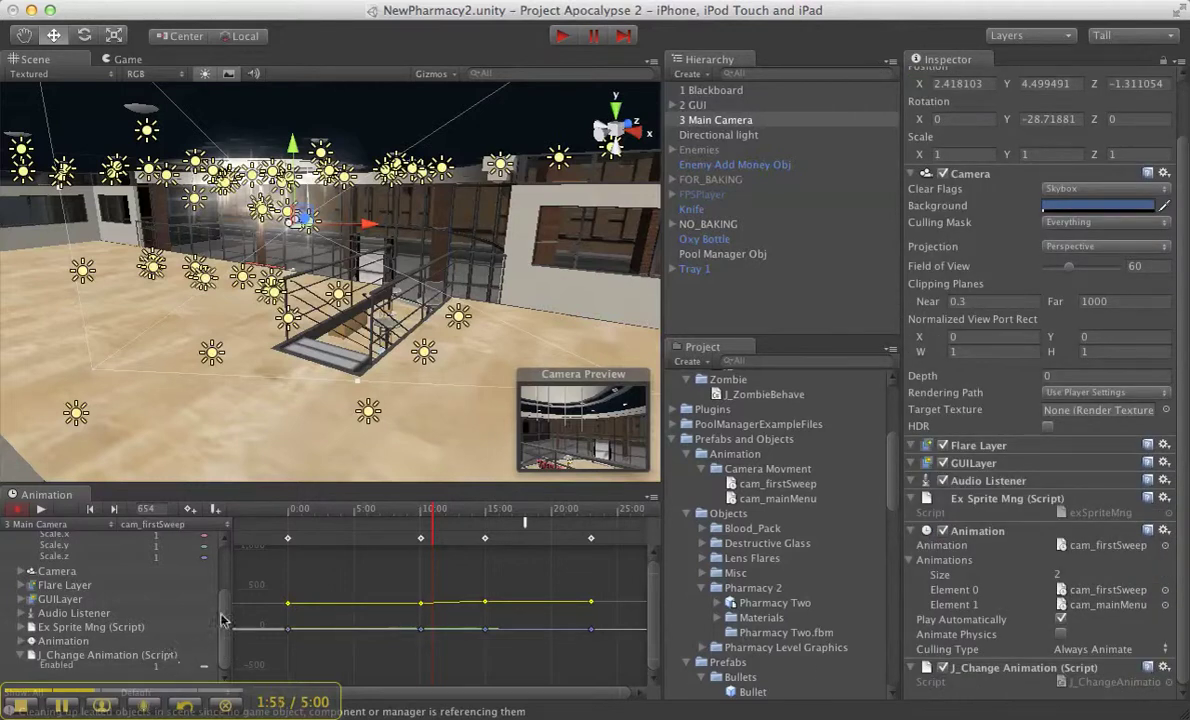
click(22, 655)
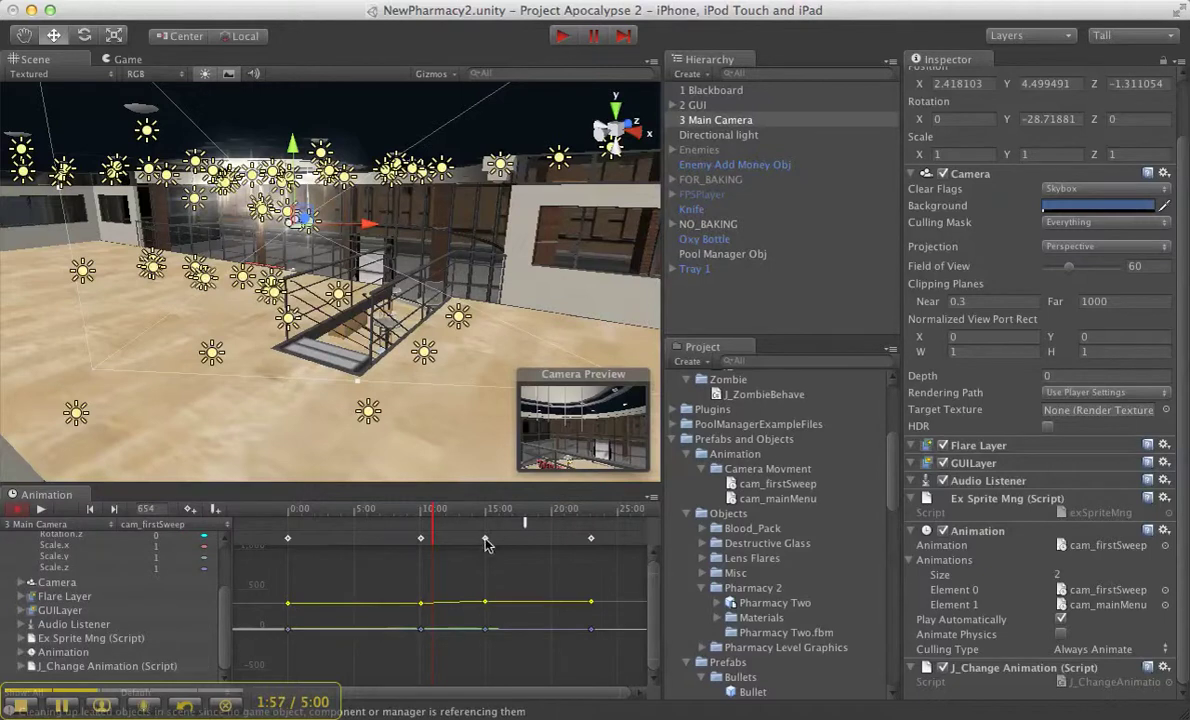
click(524, 512)
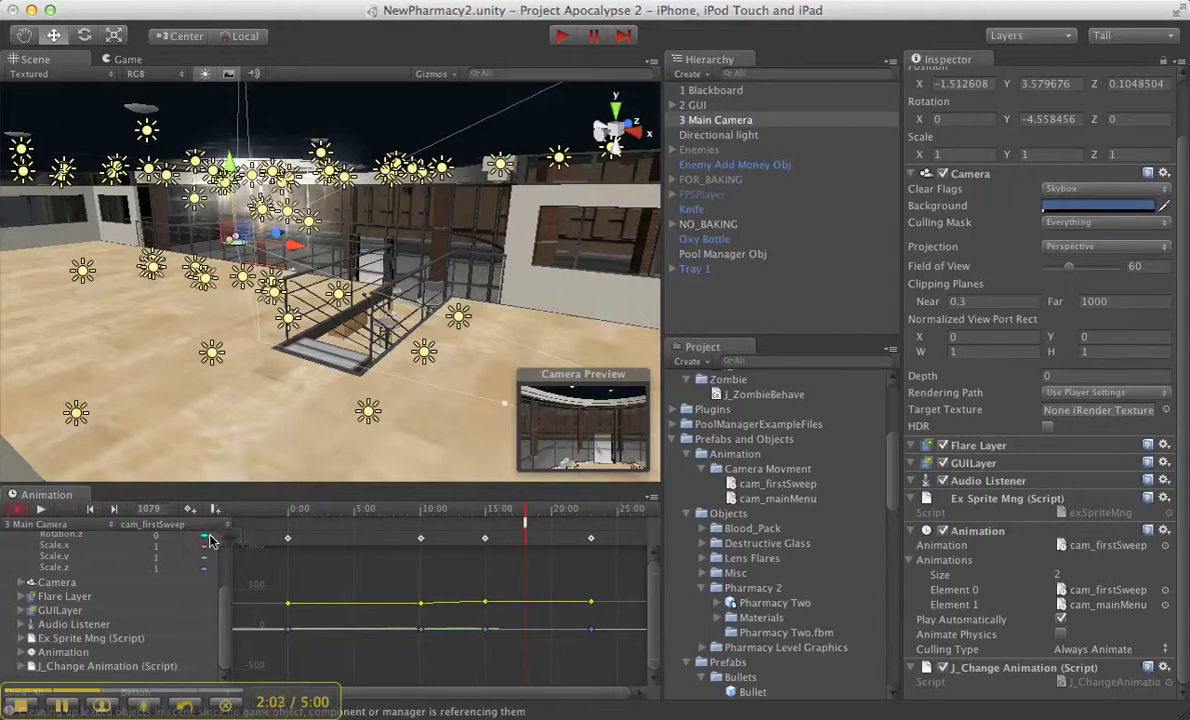
Open the Edit Animation Event window for the cross-fade event and view J_ChangeAnimation.cs in MonoDevelop.
mouse_move(527, 530)
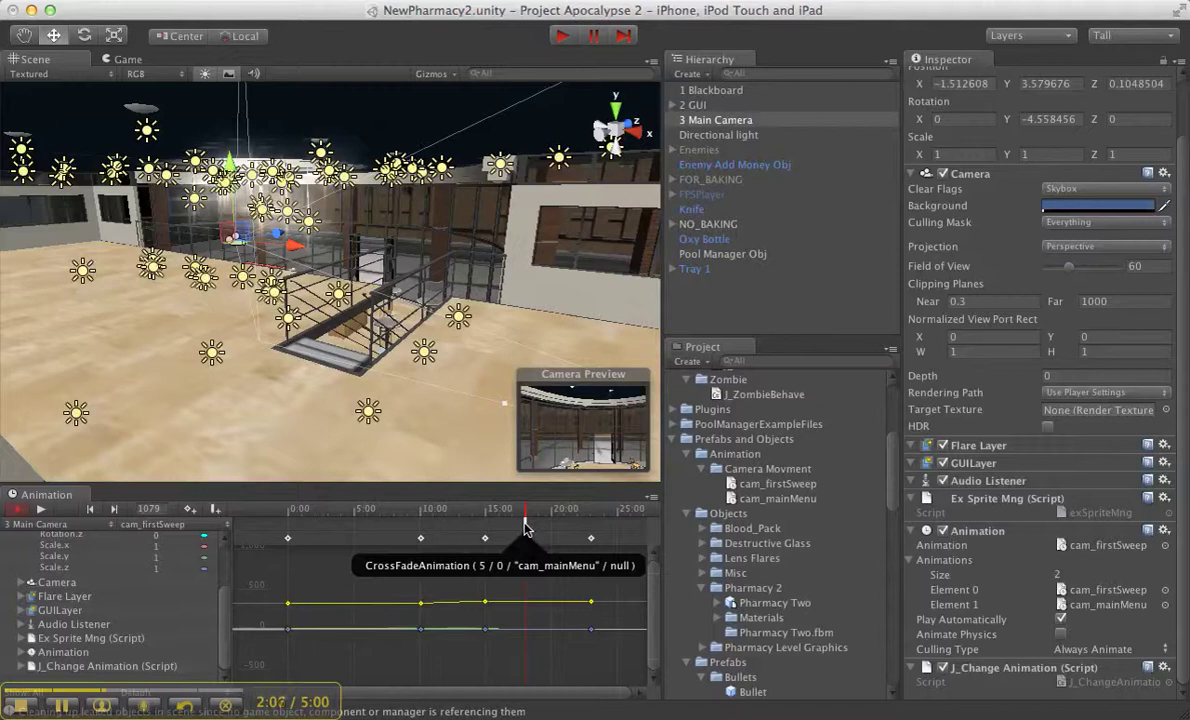
double_click(527, 530)
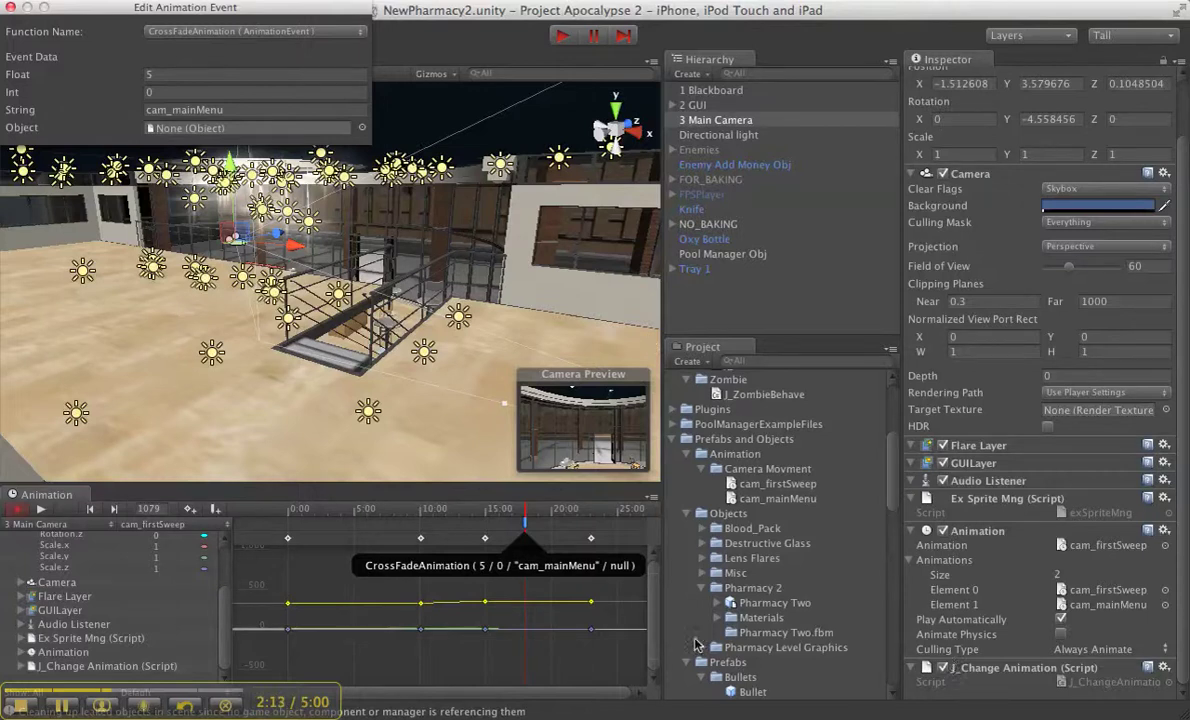
mouse_move(691, 700)
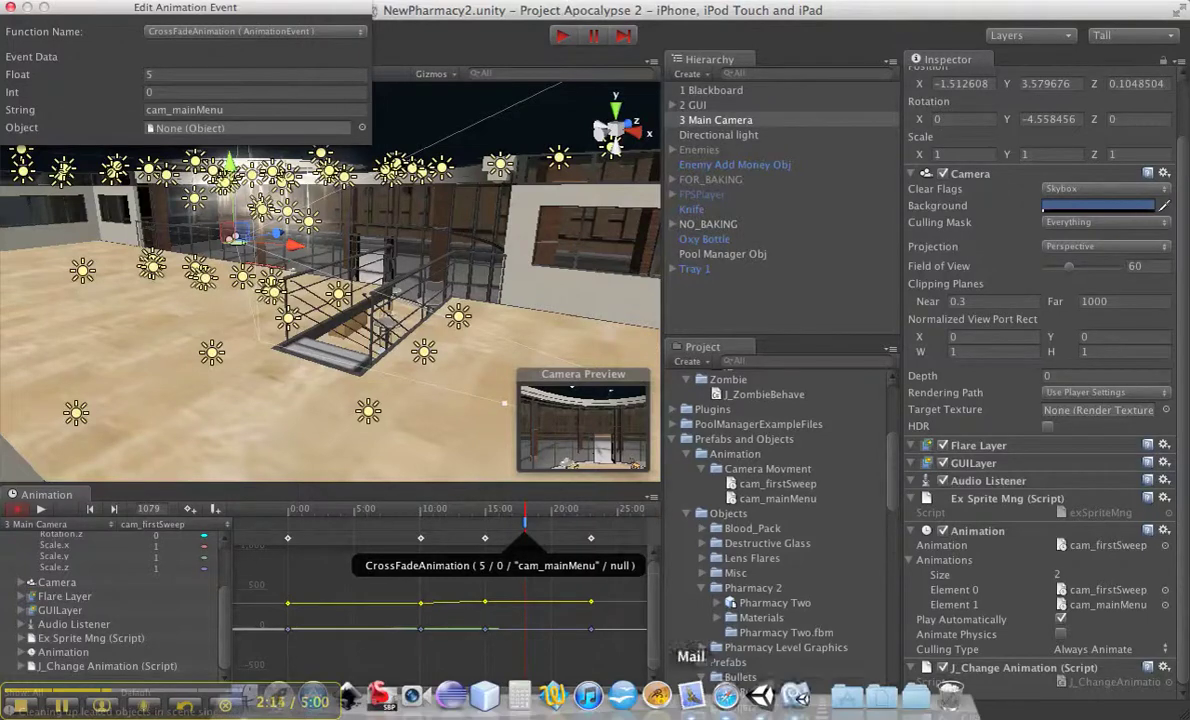
click(797, 695)
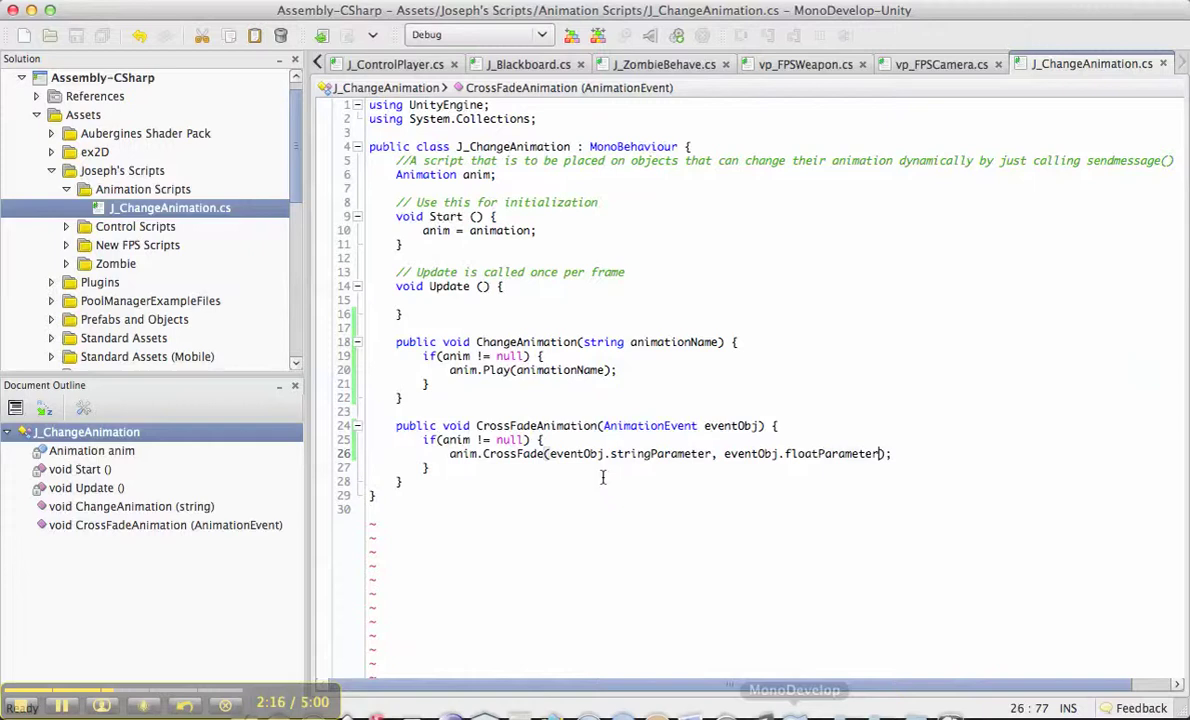
click(489, 147)
double_click(507, 147)
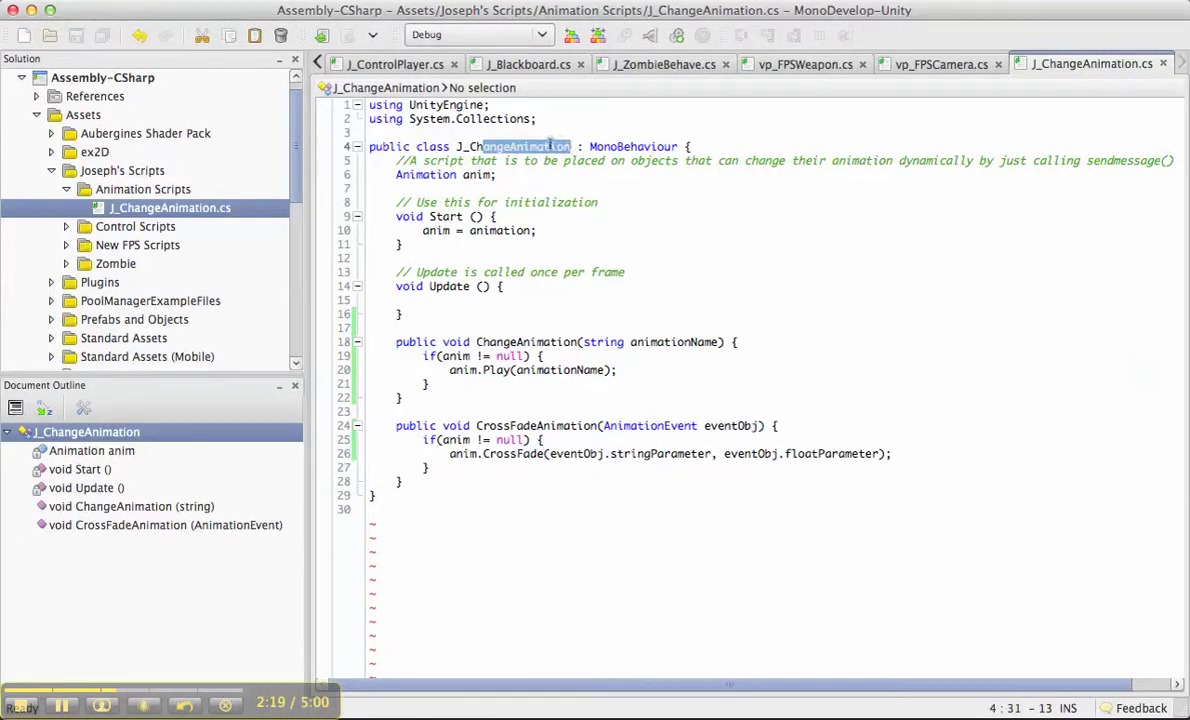
click(566, 356)
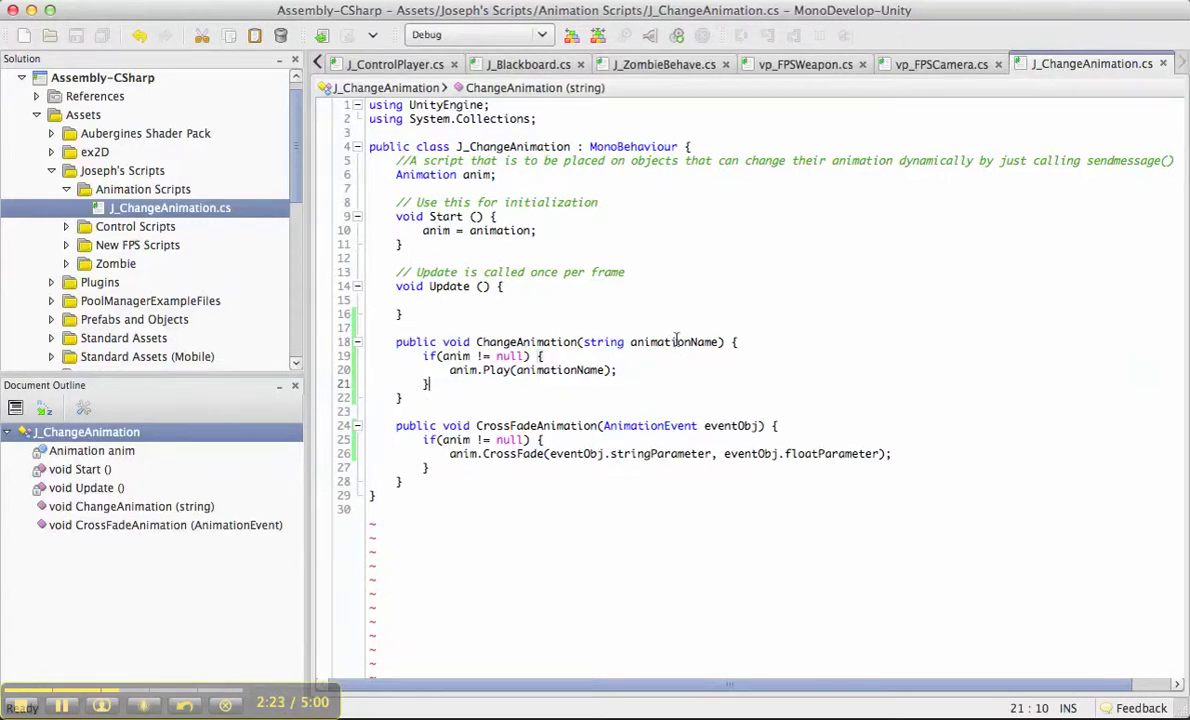
drag(720, 341, 581, 340)
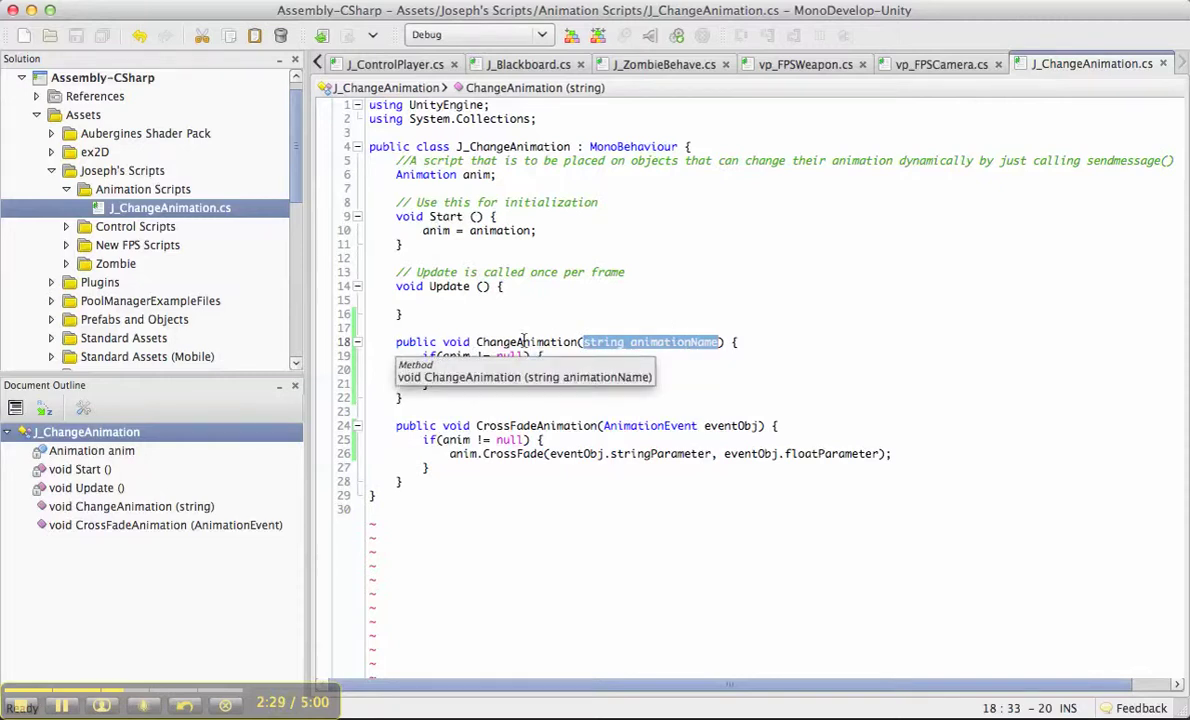
click(721, 344)
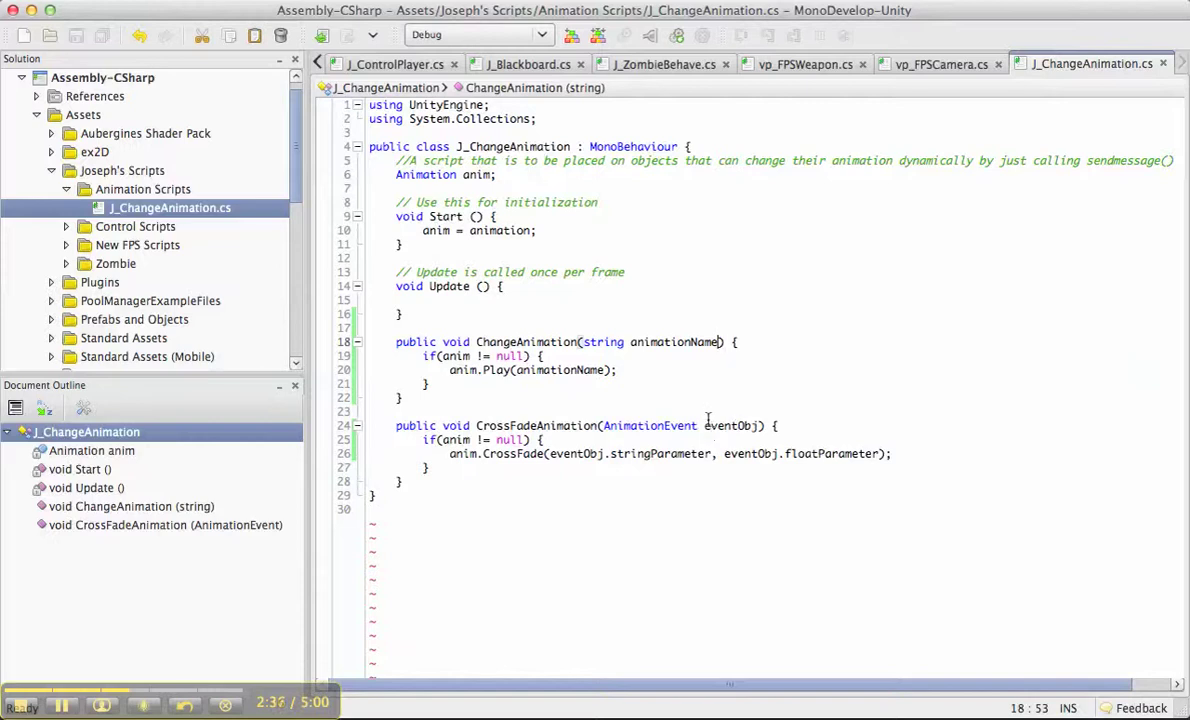
double_click(665, 425)
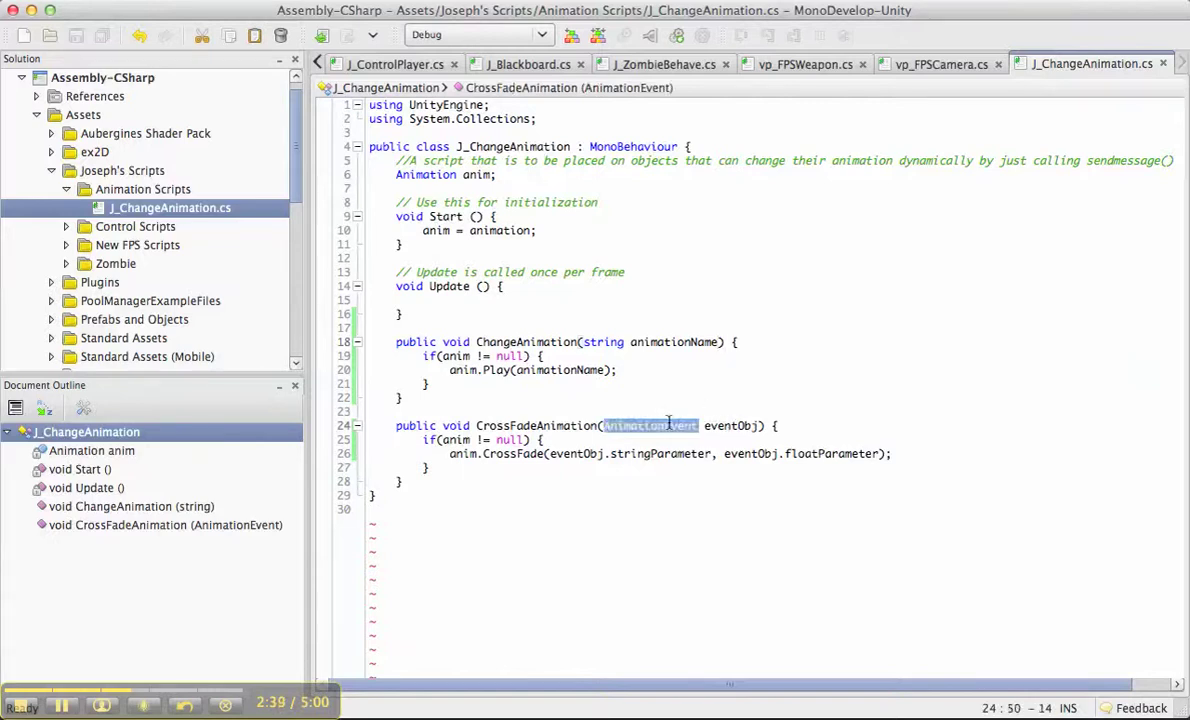
double_click(732, 425)
click(764, 427)
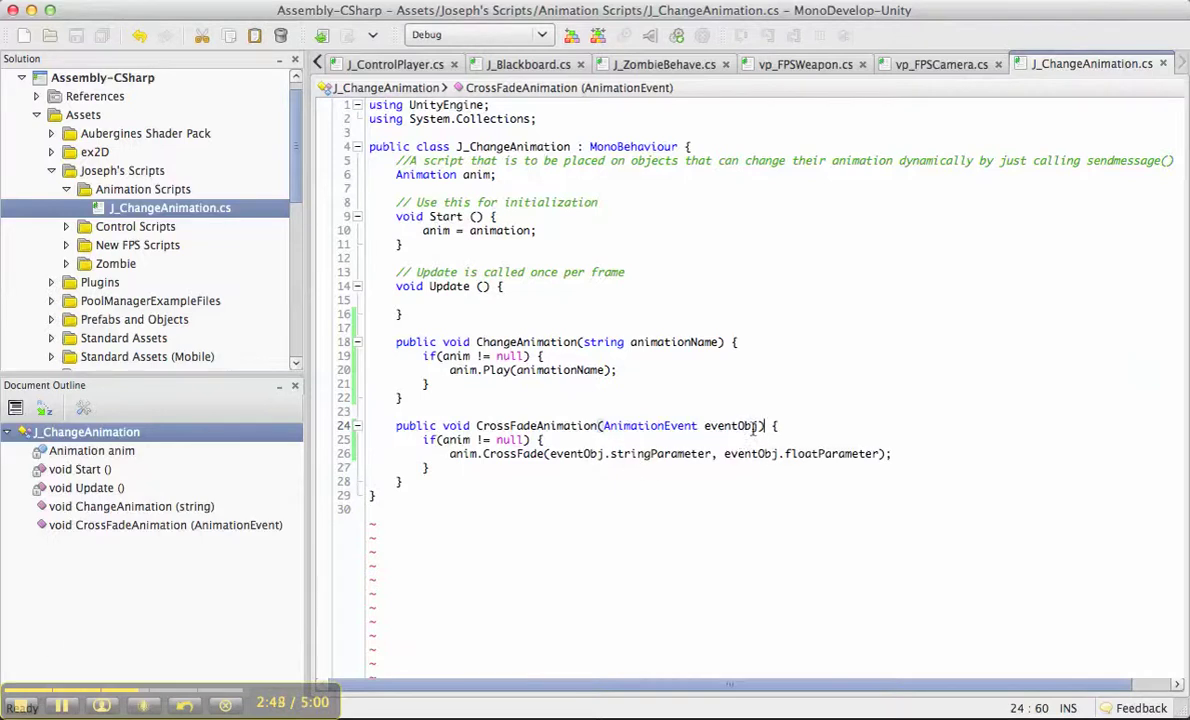
double_click(732, 427)
click(762, 425)
click(582, 455)
double_click(565, 454)
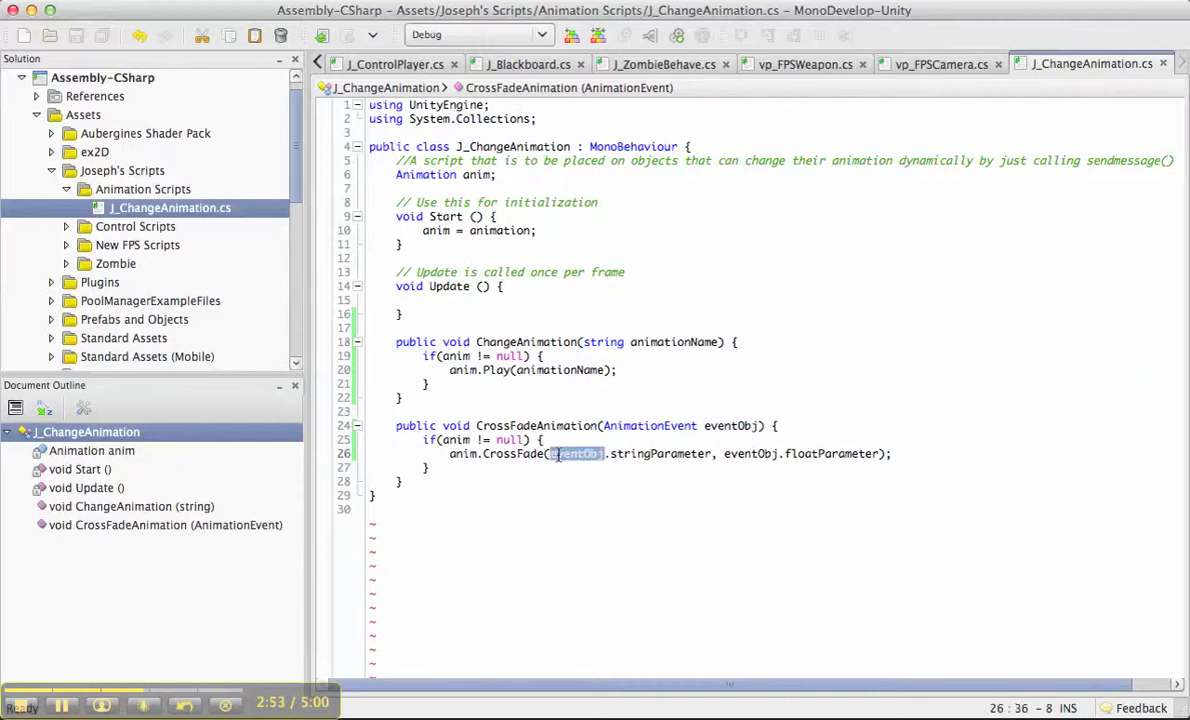
click(632, 454)
double_click(632, 454)
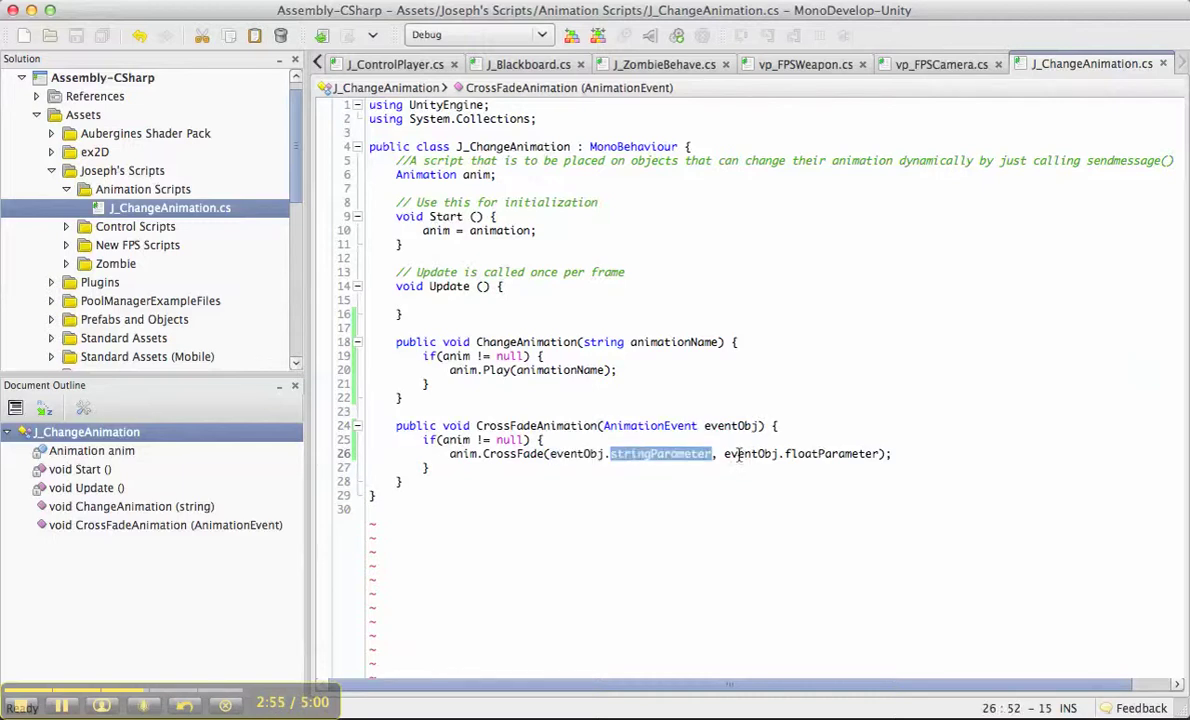
click(717, 454)
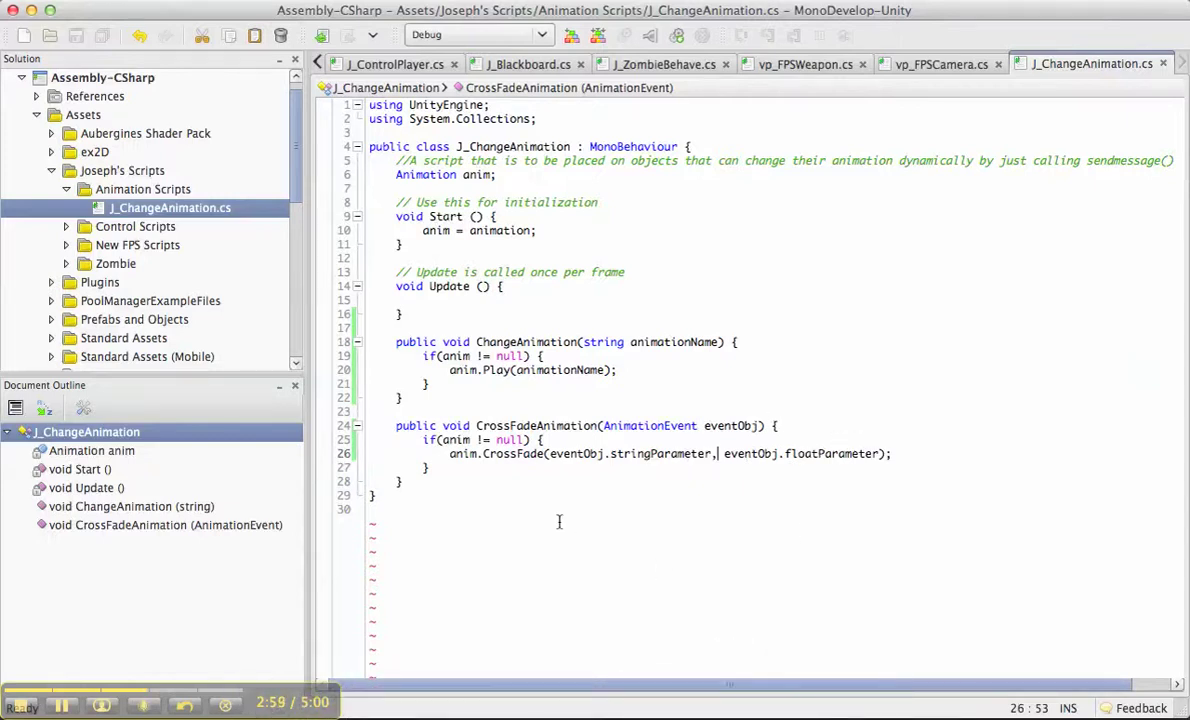
Back in Unity, review the event's CrossFadeAnimation function and cam_mainMenu string, then close it unchanged.
click(760, 695)
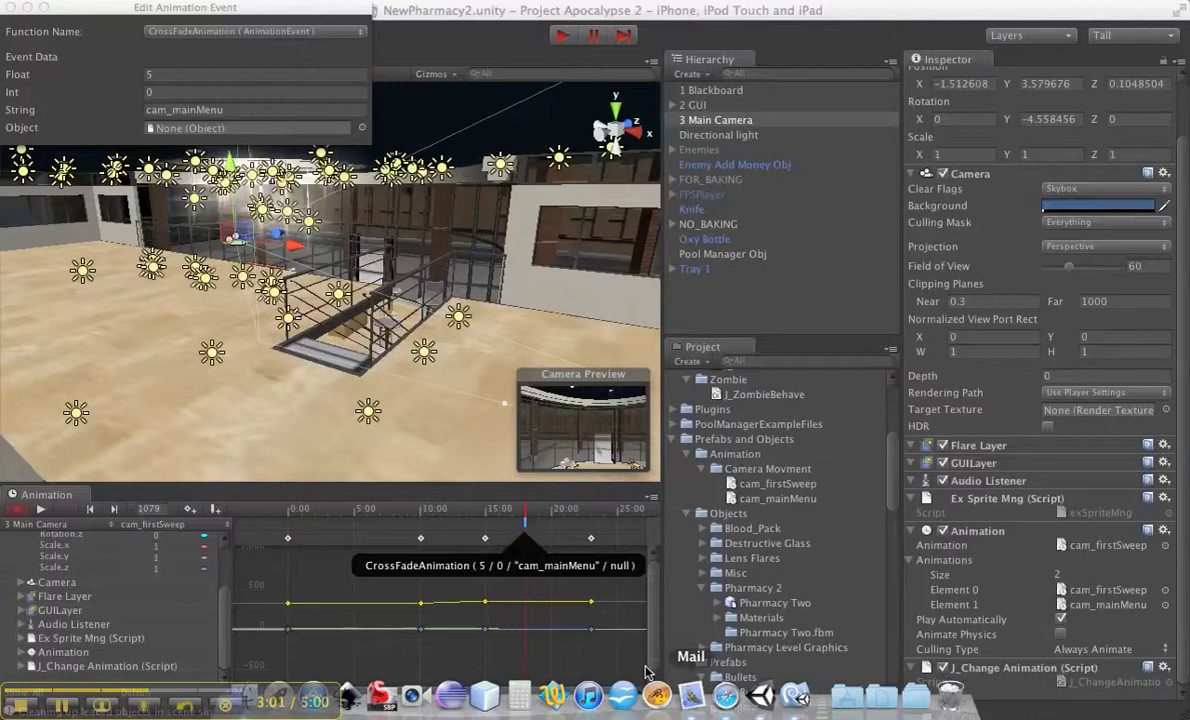
click(235, 30)
click(108, 63)
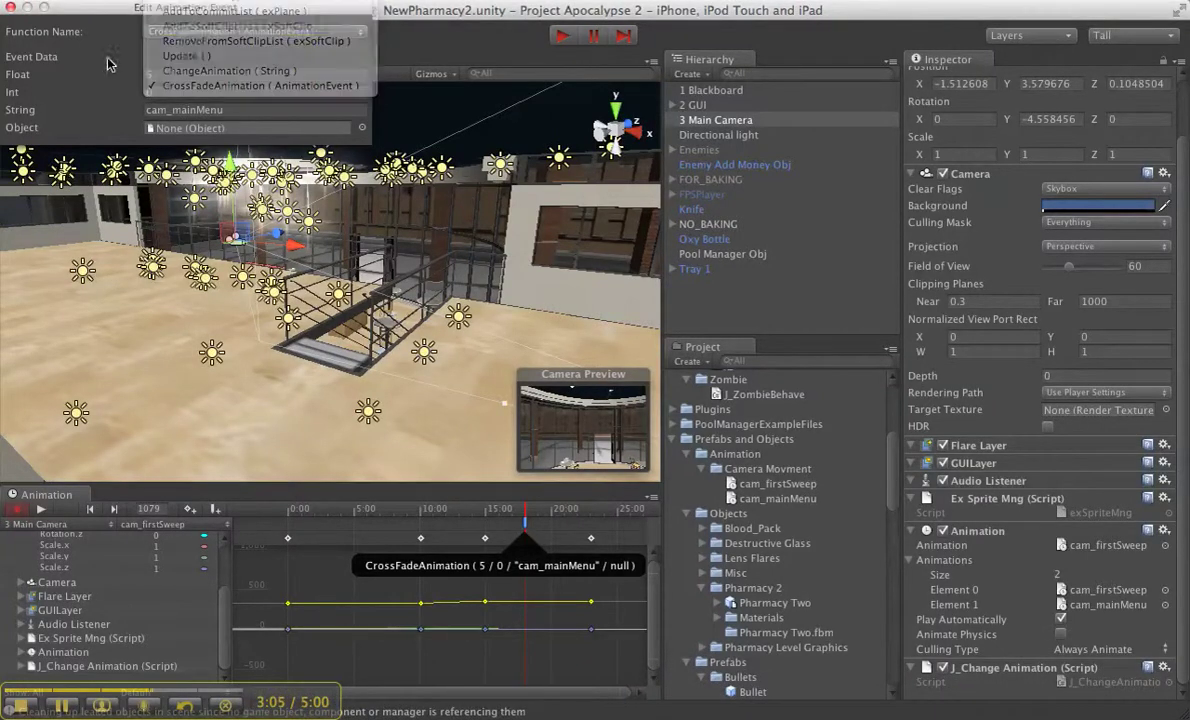
drag(116, 10, 214, 100)
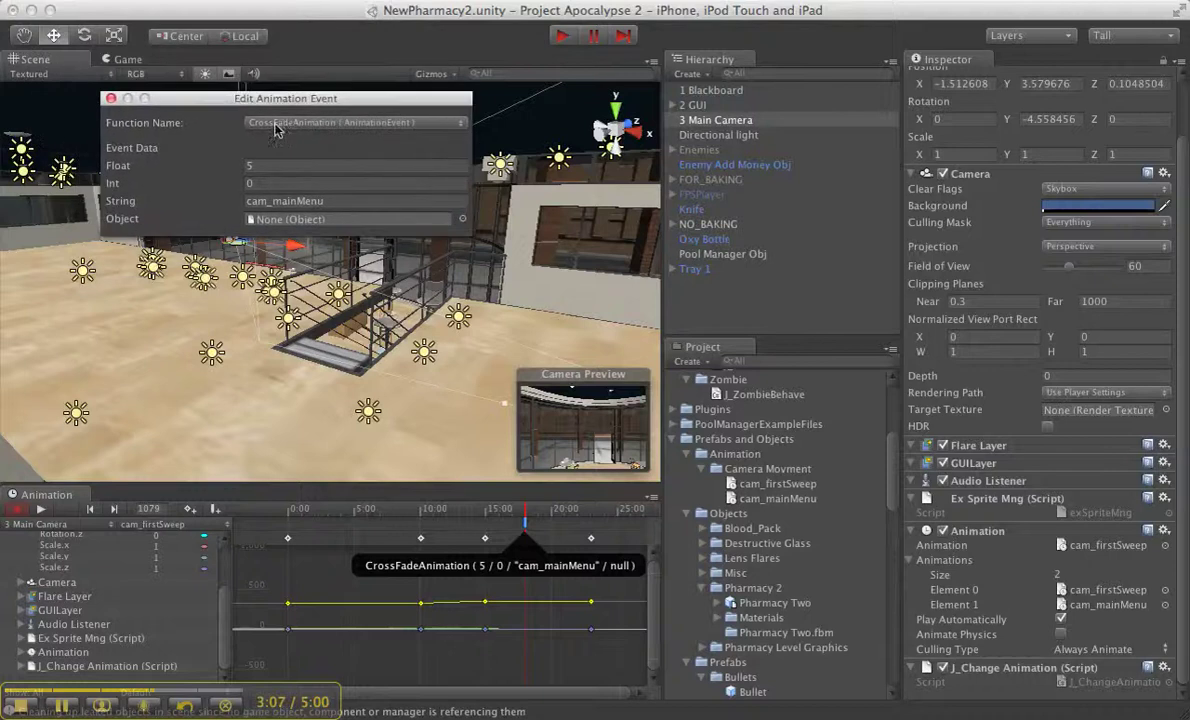
click(277, 130)
click(224, 158)
click(285, 201)
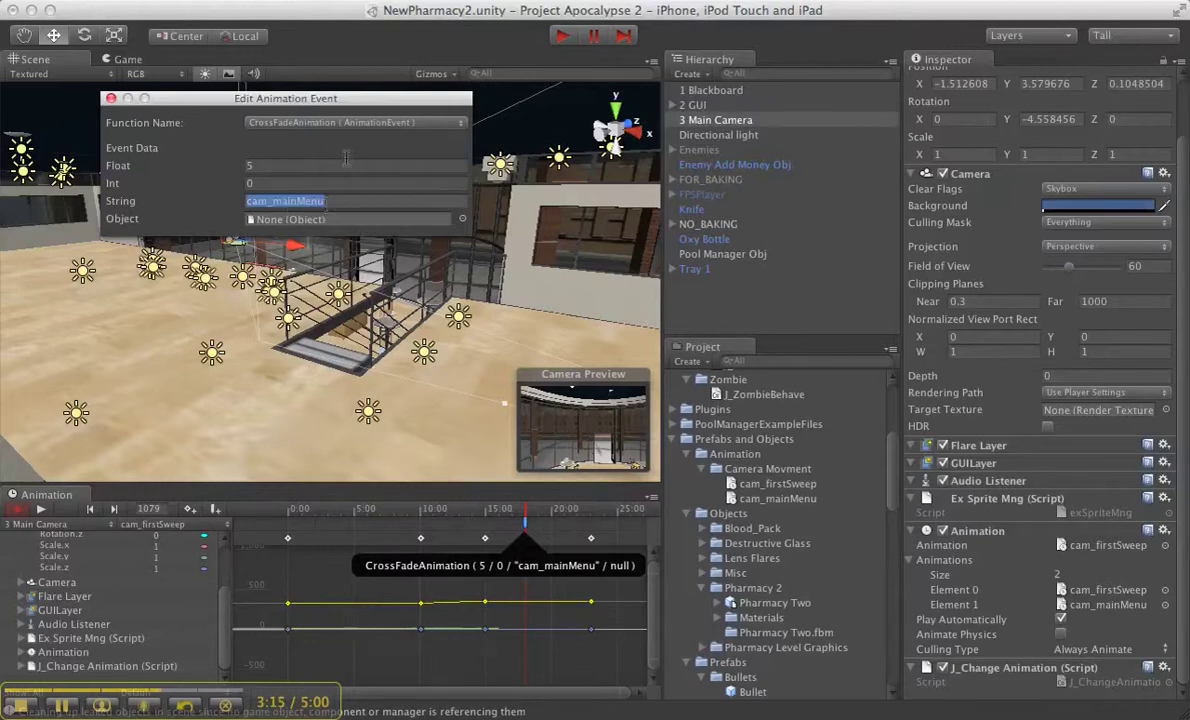
click(427, 197)
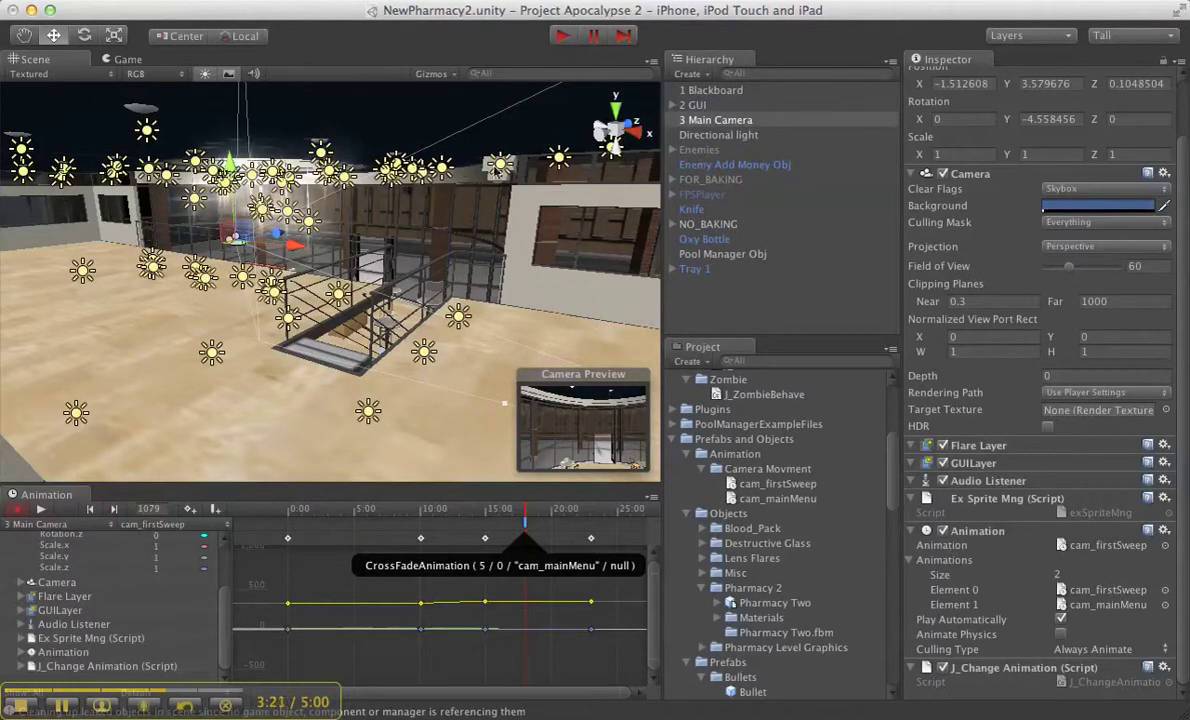
Maximize the Game view and play the scene to watch the intro sweep to the Title Wars! menu.
click(562, 35)
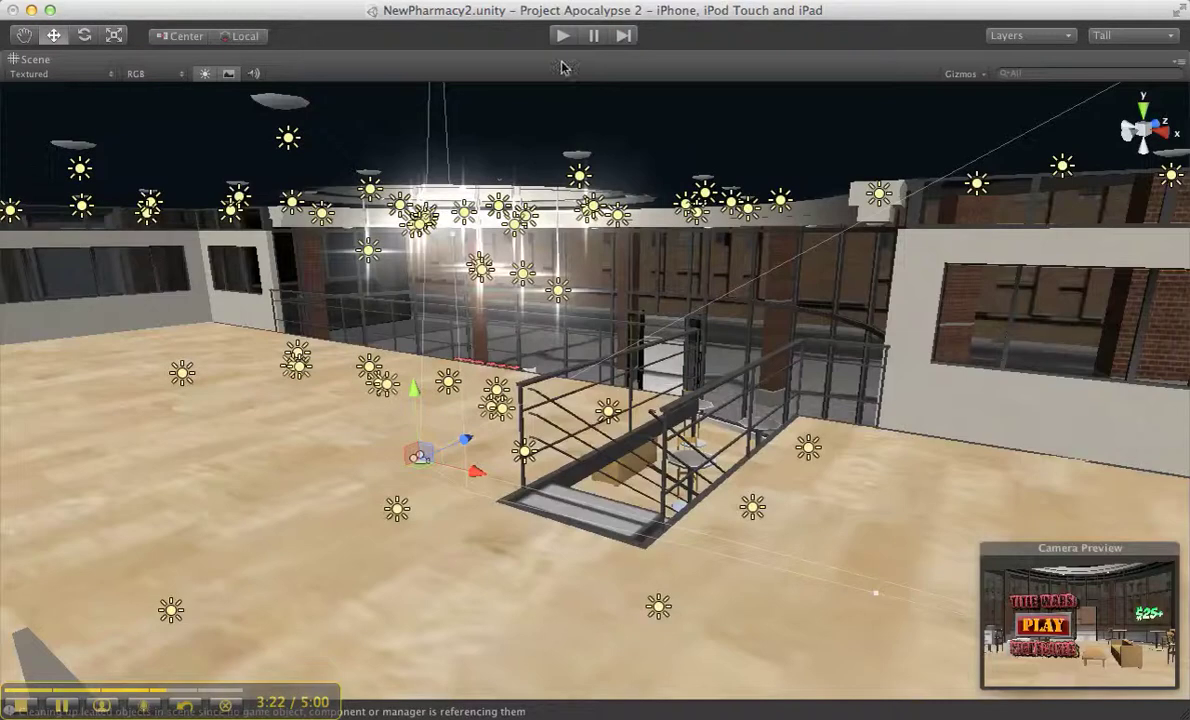
click(93, 75)
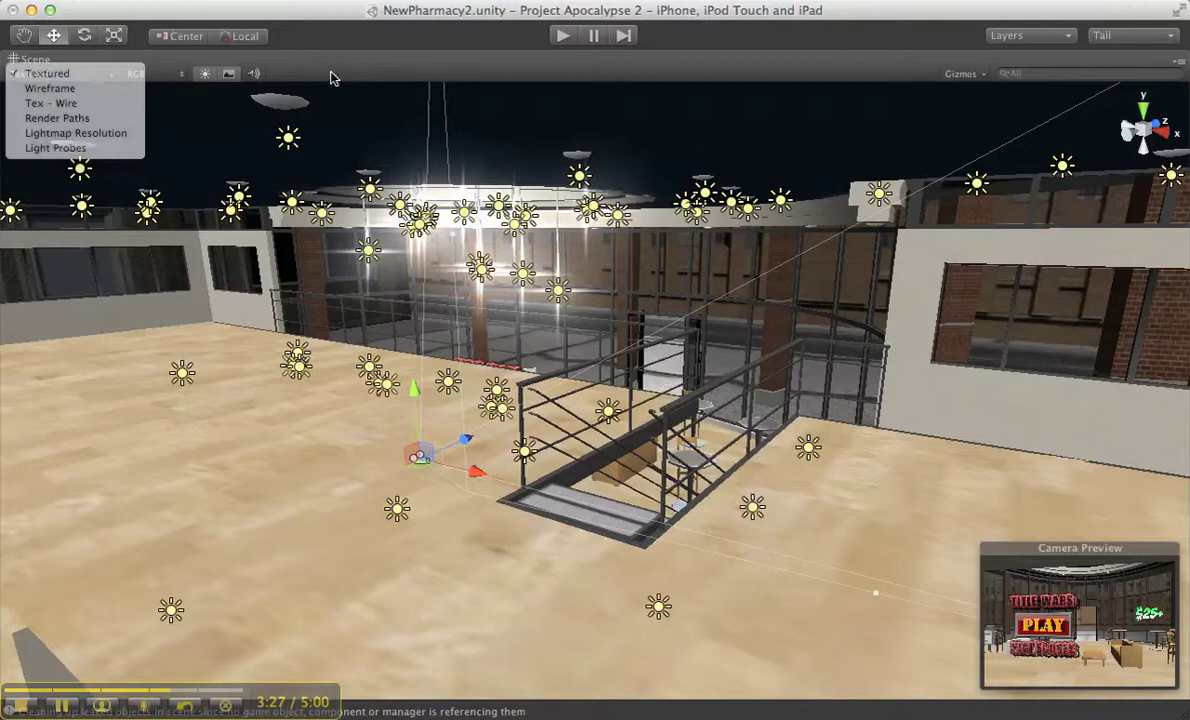
click(312, 77)
key(shift+space)
click(122, 59)
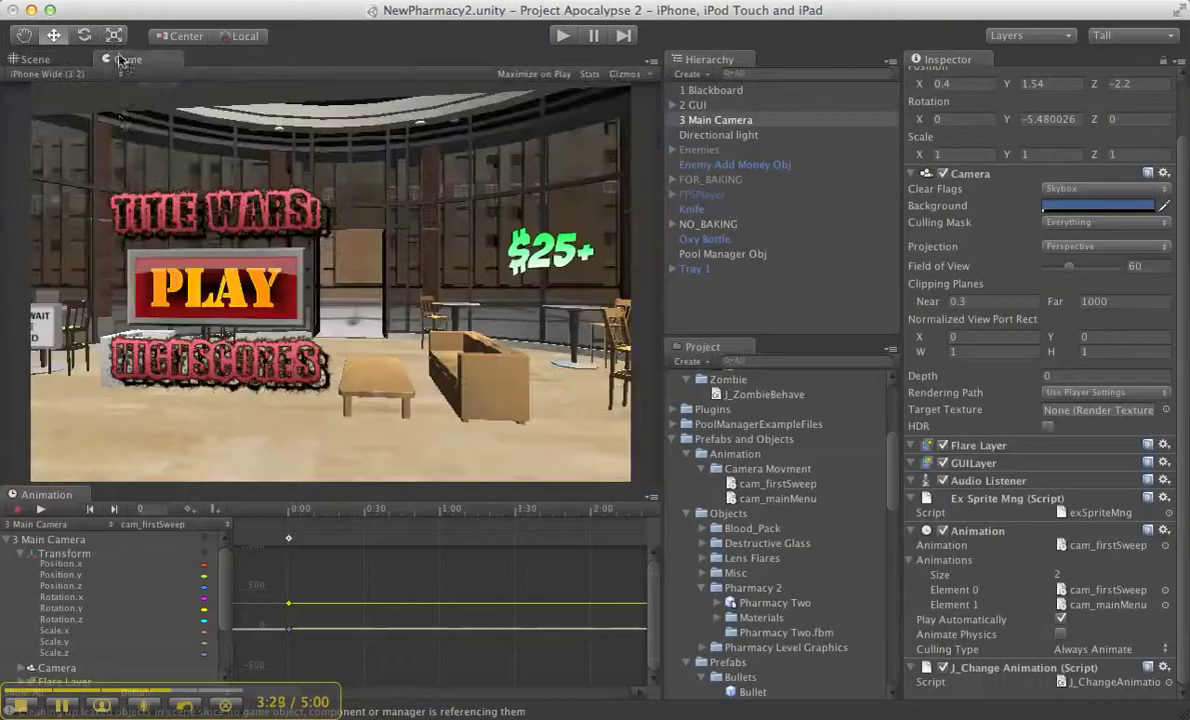
key(shift+space)
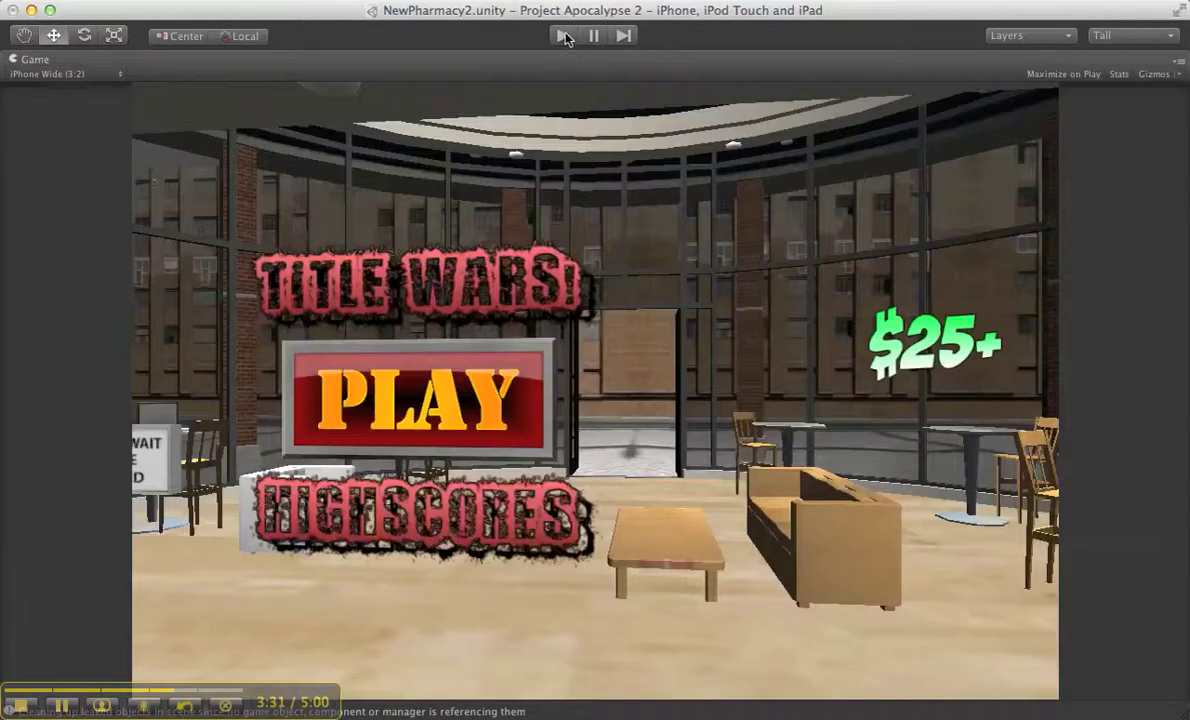
click(563, 36)
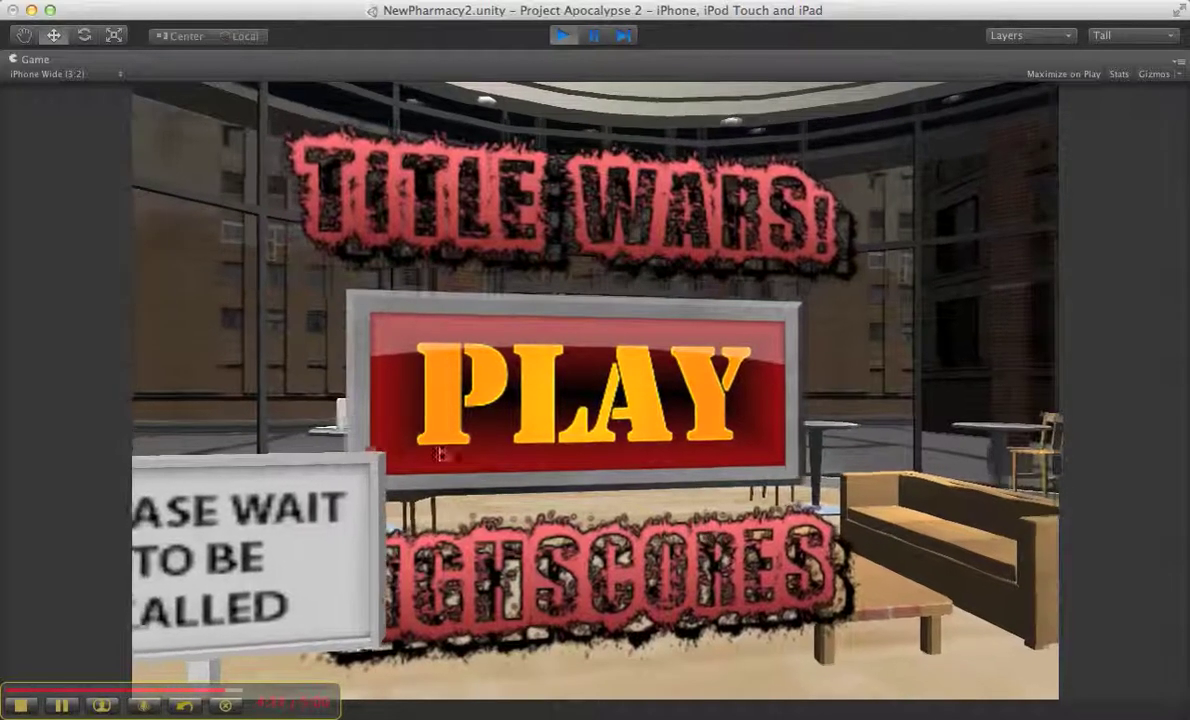
Stop the game, switch the Animation view to cam_mainMenu and scrub through its camera motion.
click(563, 36)
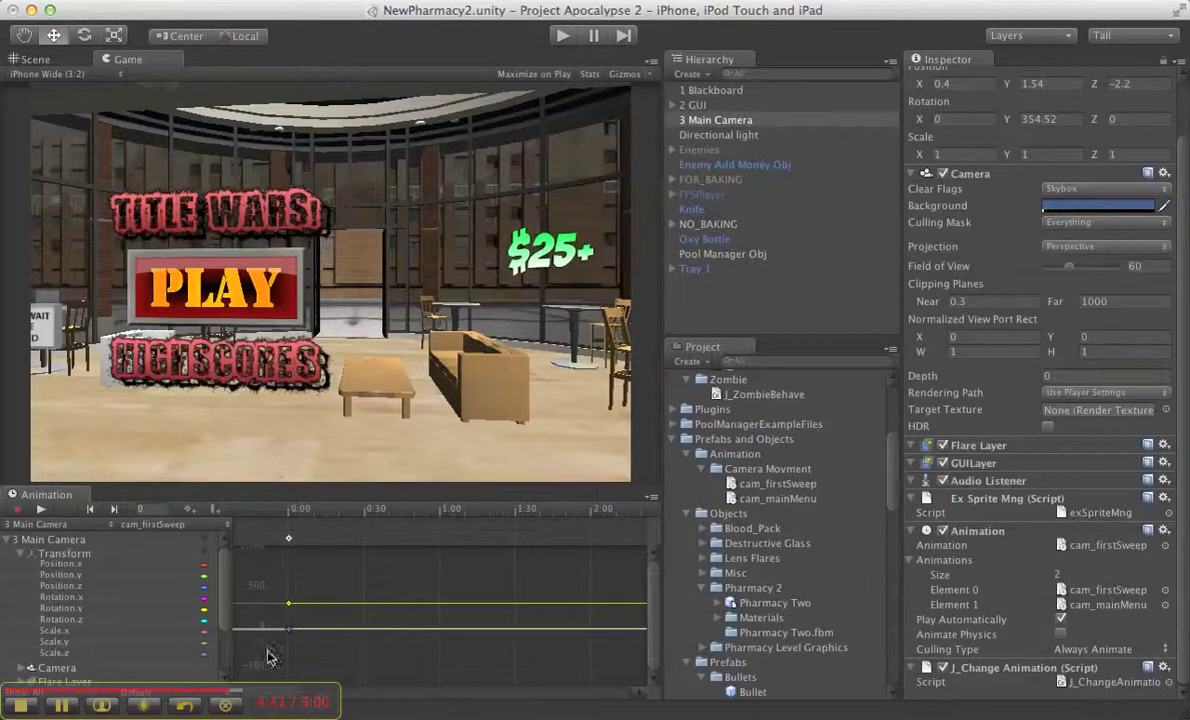
click(388, 509)
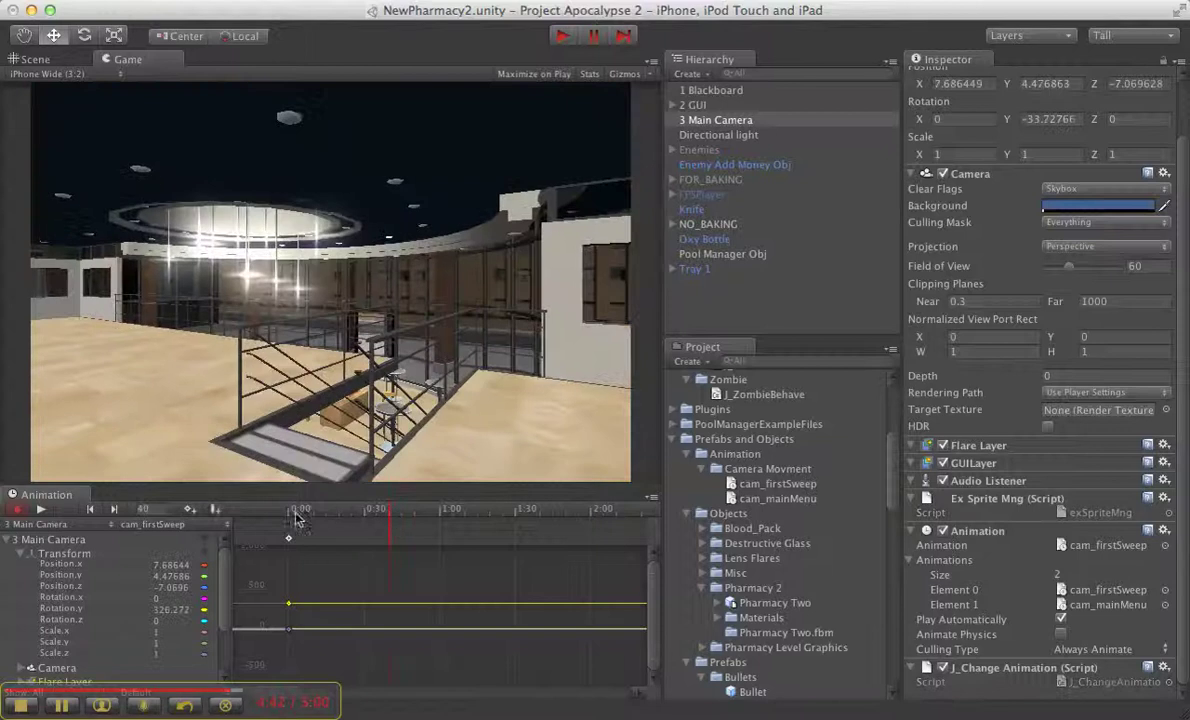
click(193, 541)
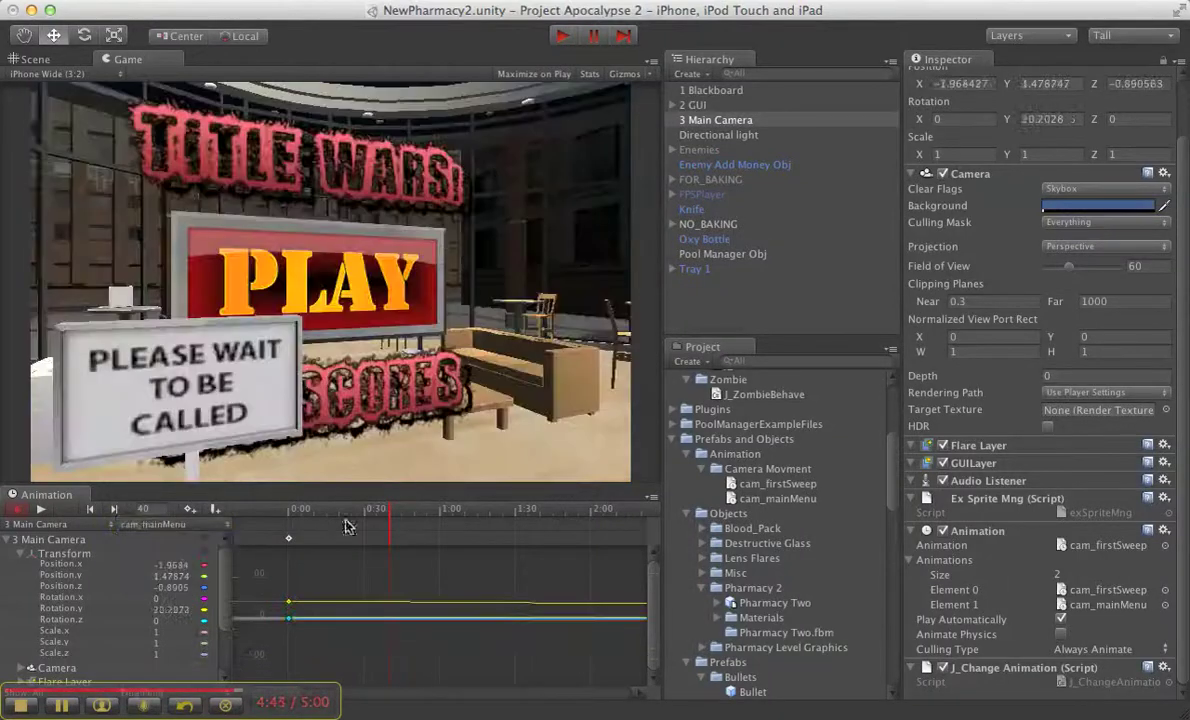
drag(330, 510, 645, 522)
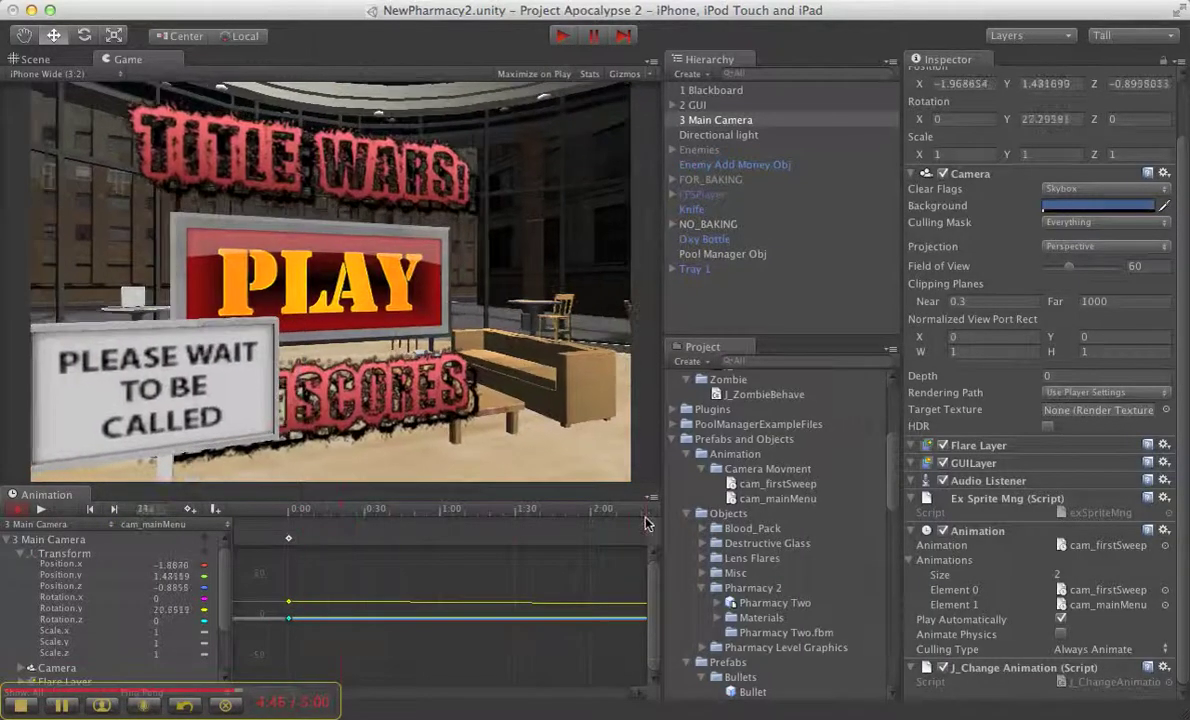